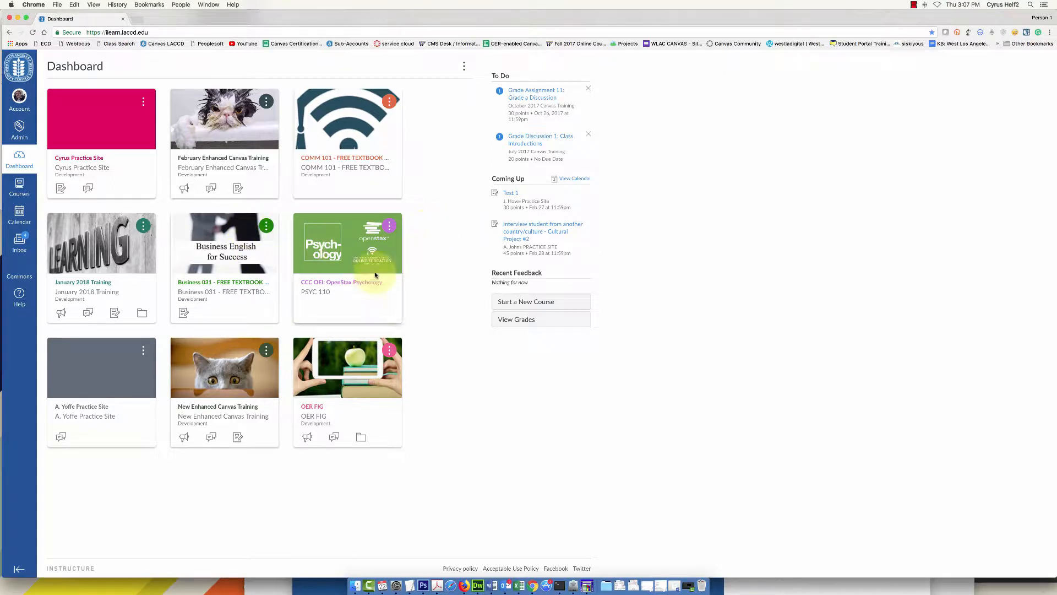
Step: Open the New Enhanced Canvas Training course and look through its list of modules
click(235, 386)
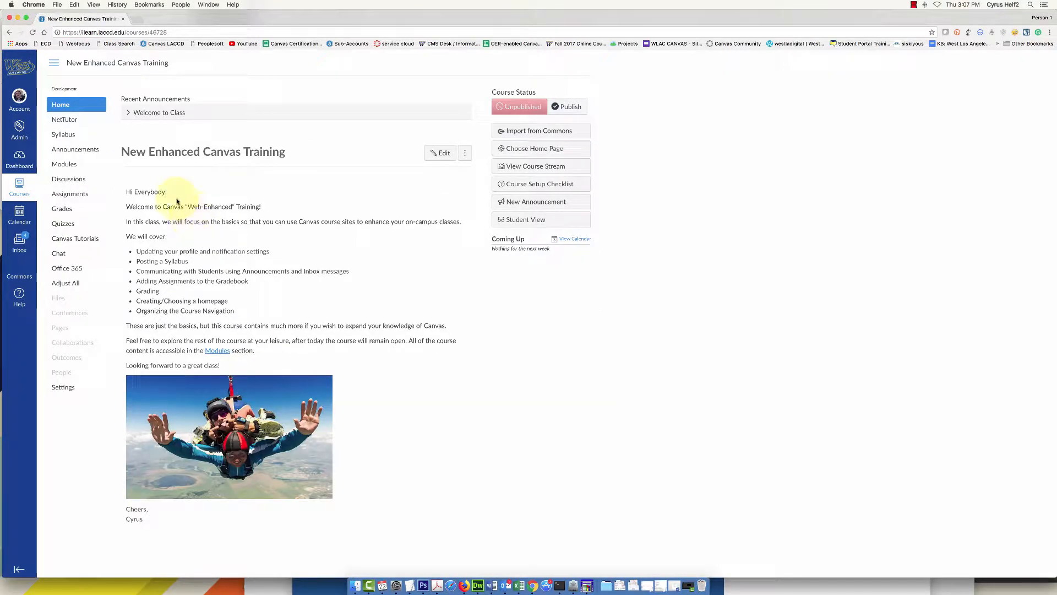
click(69, 166)
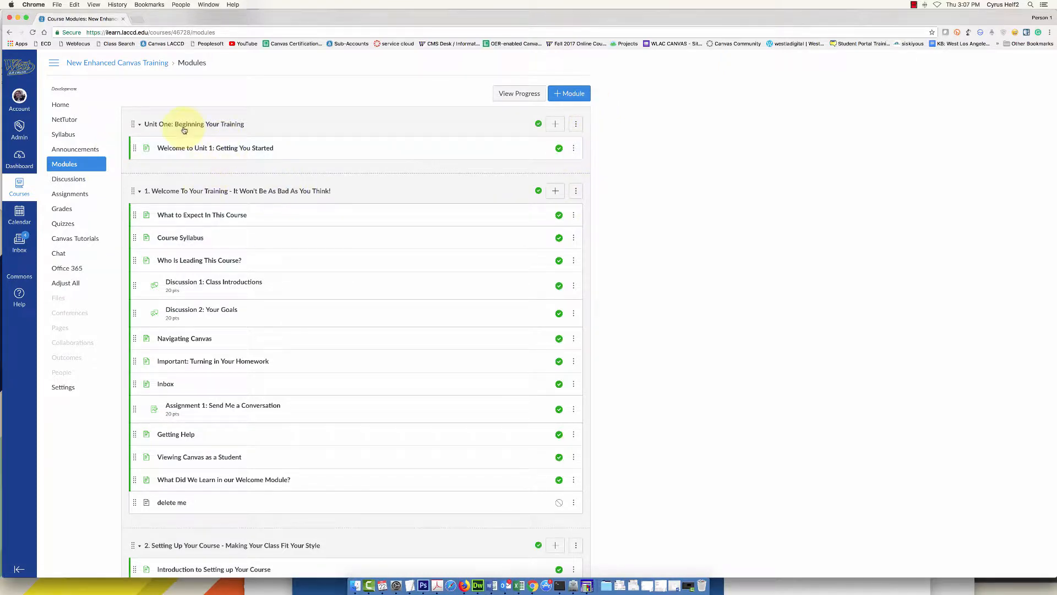
scroll(242, 191, down, 6)
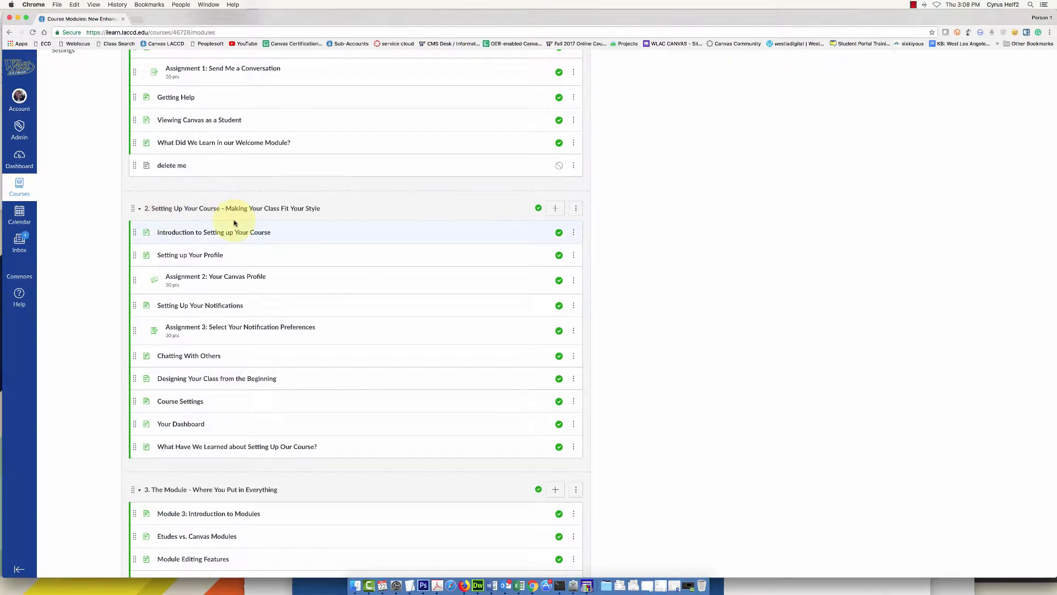
scroll(234, 222, down, 3)
scroll(234, 223, down, 2)
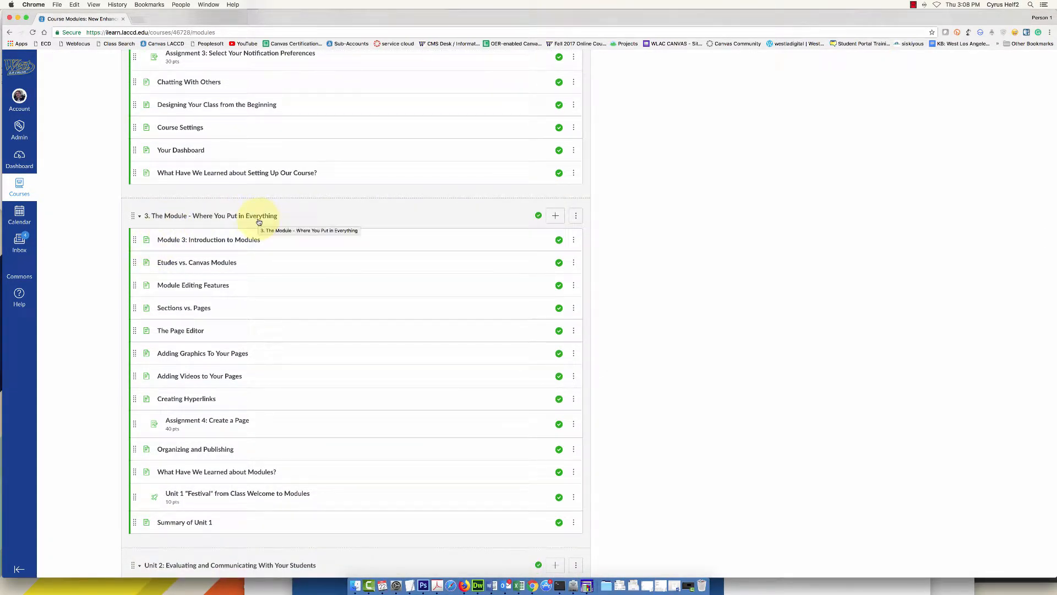
scroll(327, 221, up, 1)
scroll(327, 221, up, 10)
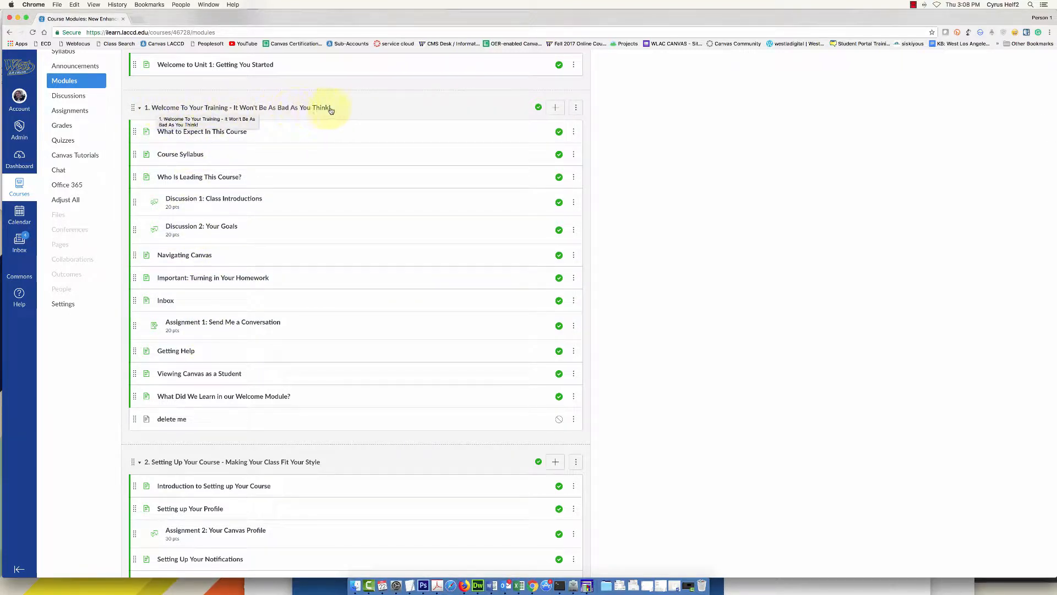
Step: Add a new content page named Videos to module 1, Welcome To Your Training, and place it above the delete me page
click(556, 108)
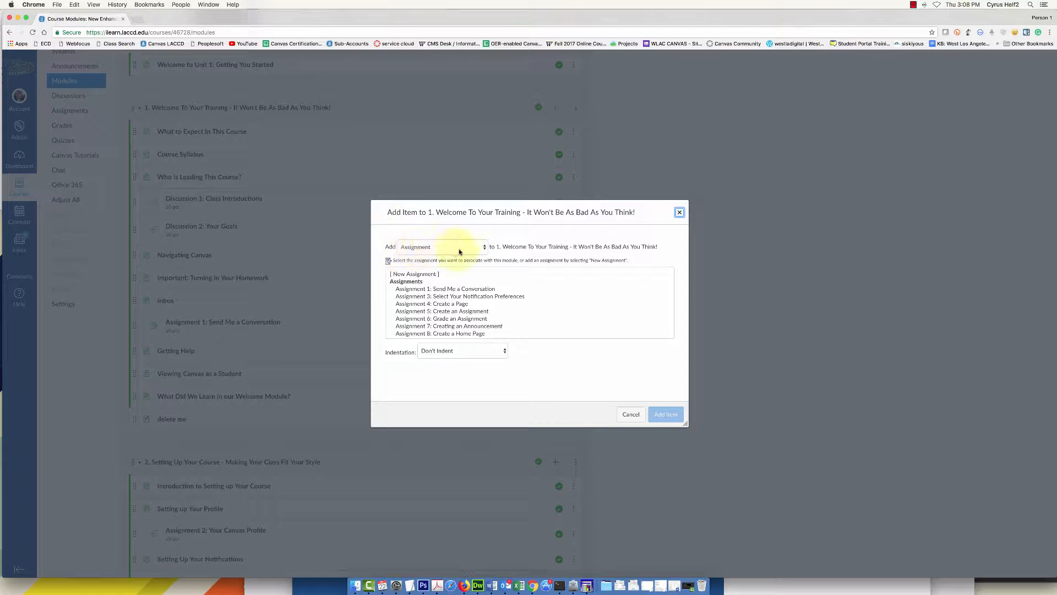
click(485, 249)
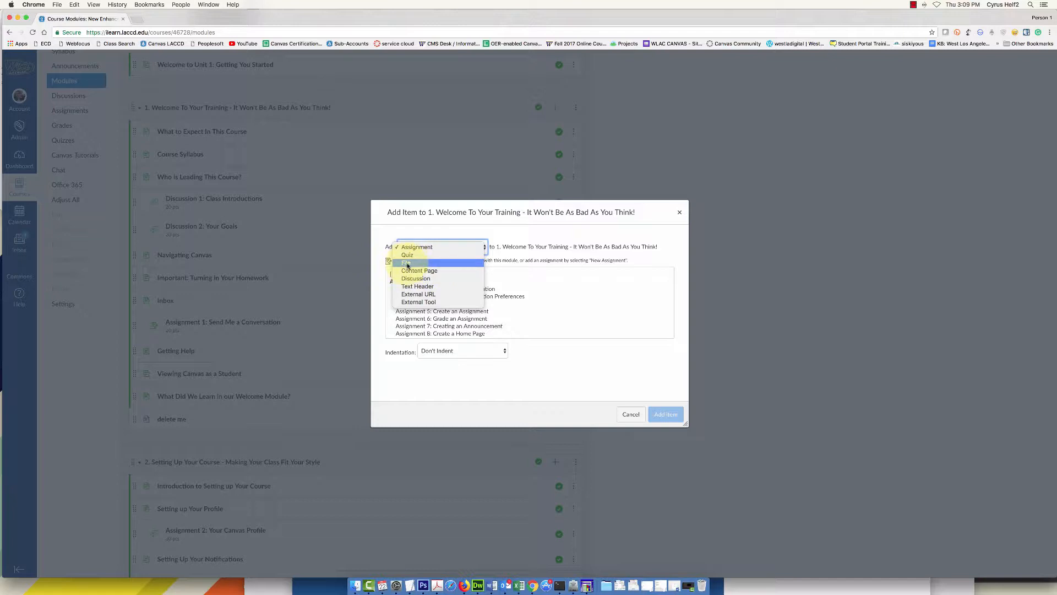
click(441, 271)
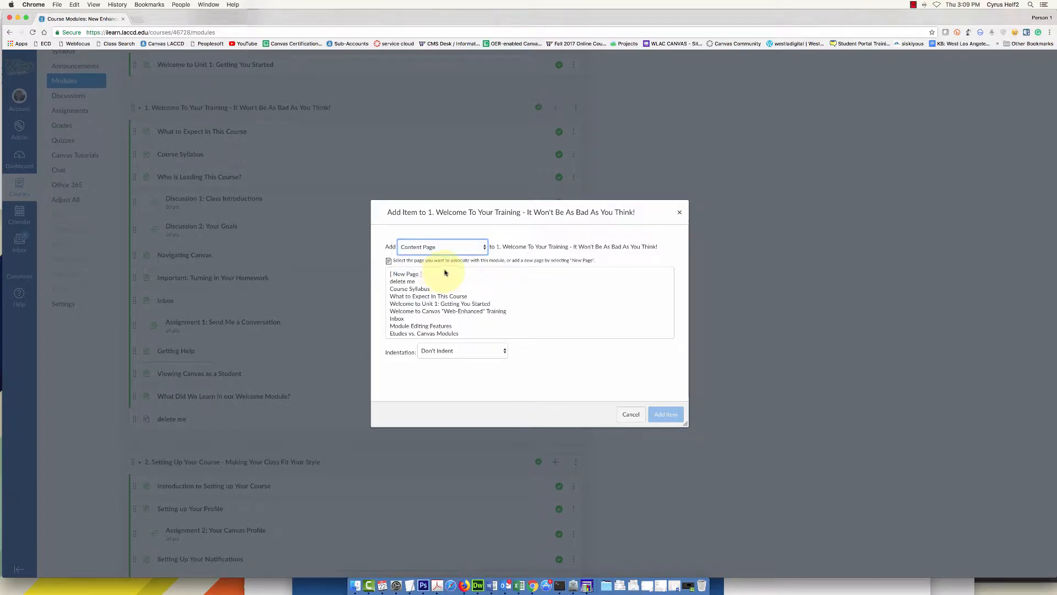
click(411, 275)
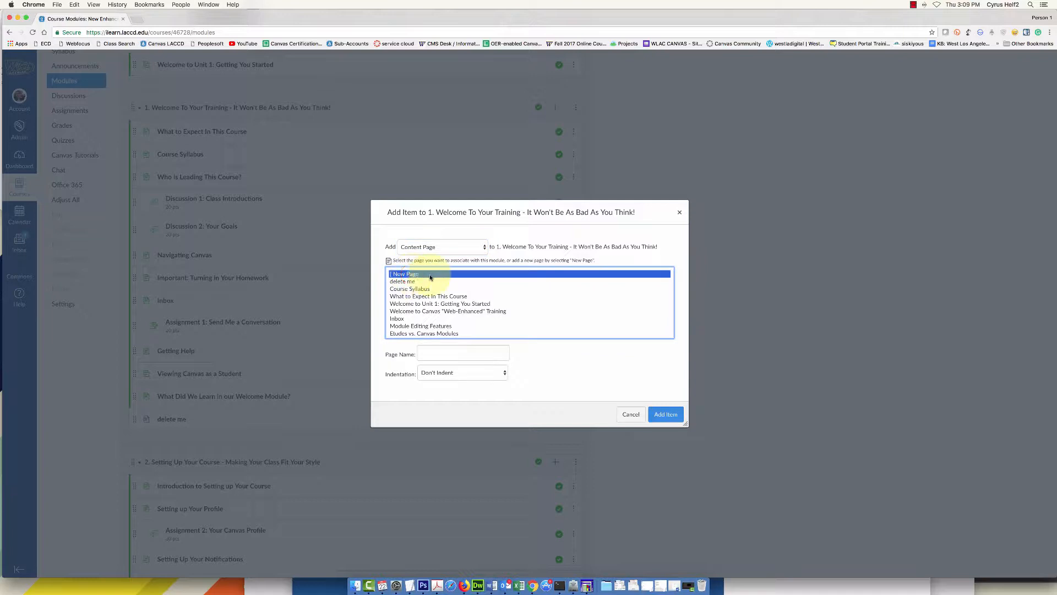
click(432, 354)
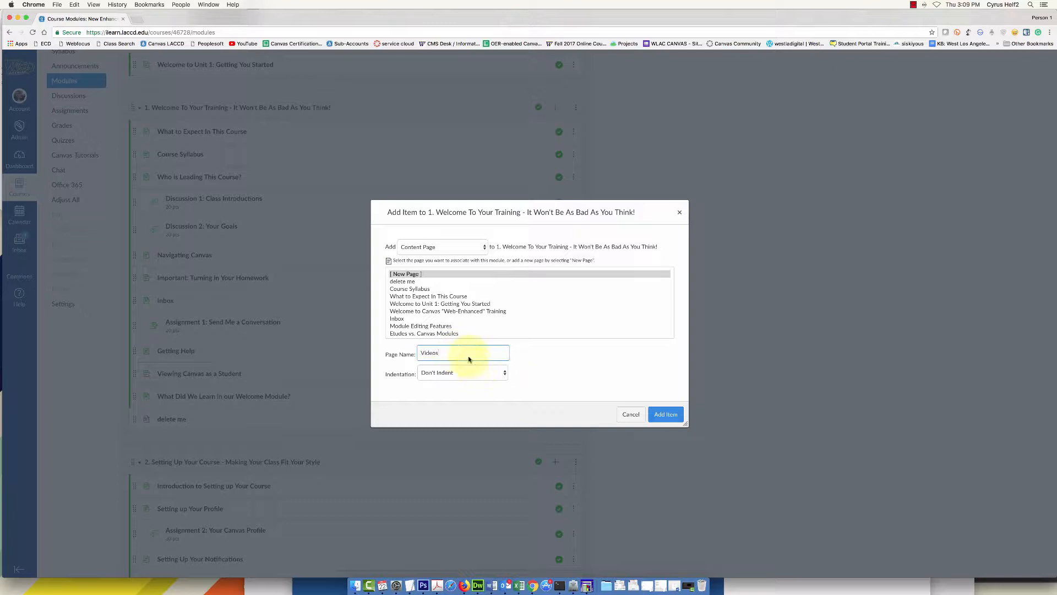
click(666, 416)
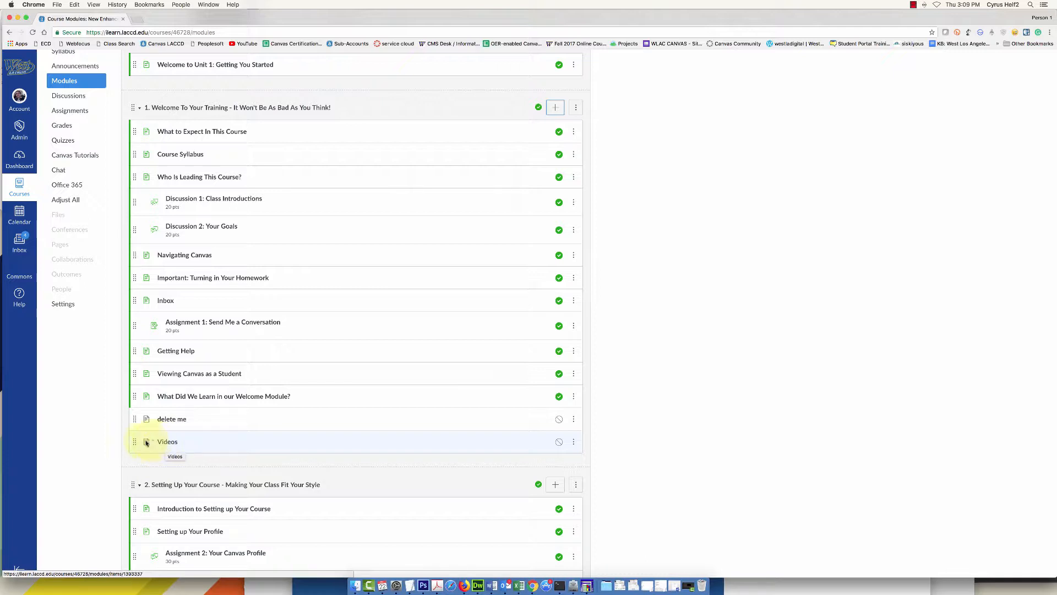
drag(135, 441, 141, 420)
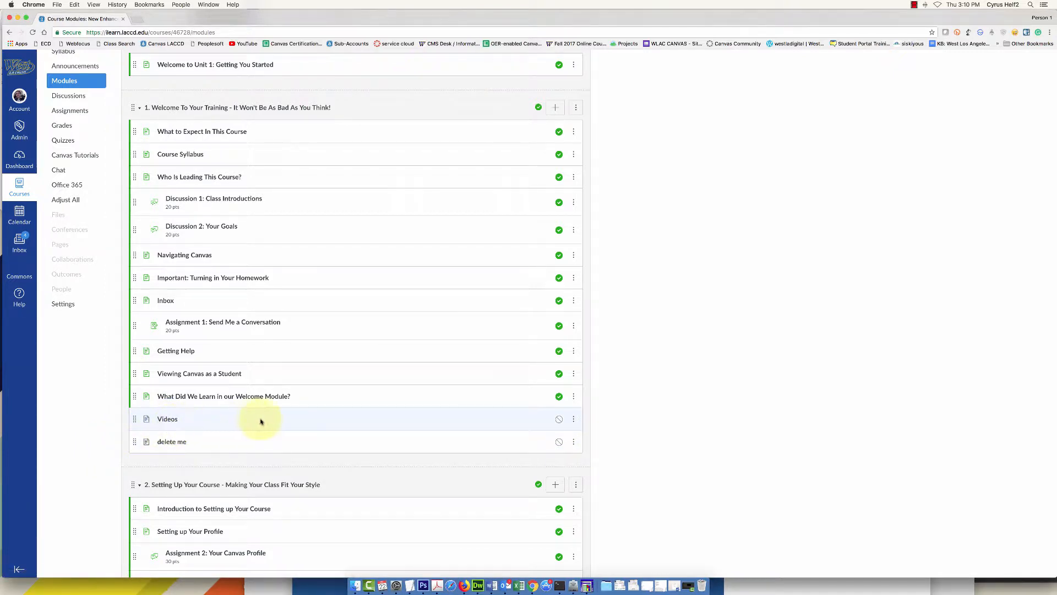
Step: Open the Videos page for editing and enter filler text starting with "Freud" in the body, continuing on an empty line below
click(166, 419)
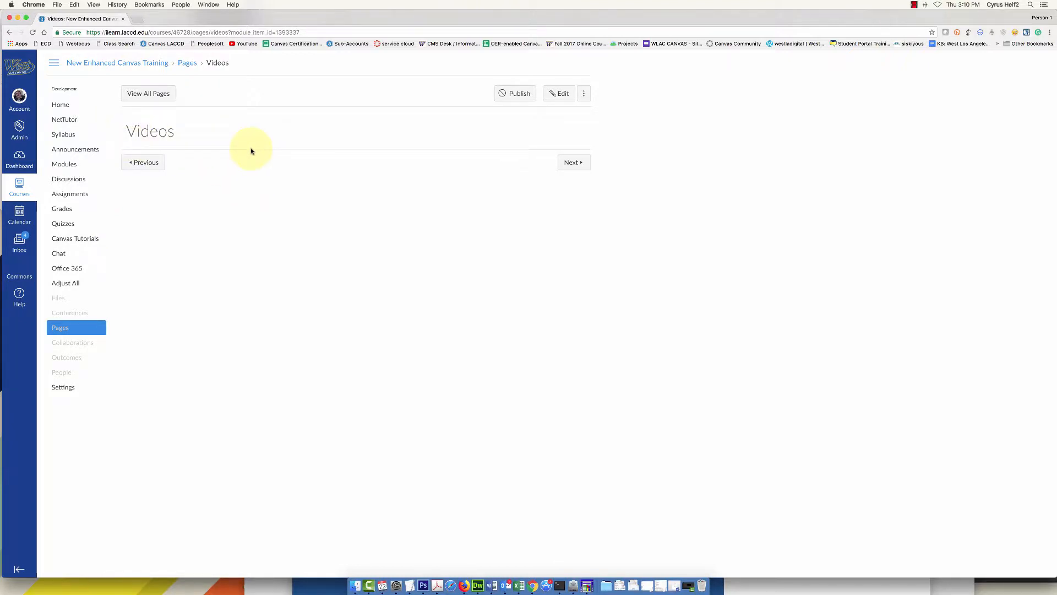
click(559, 95)
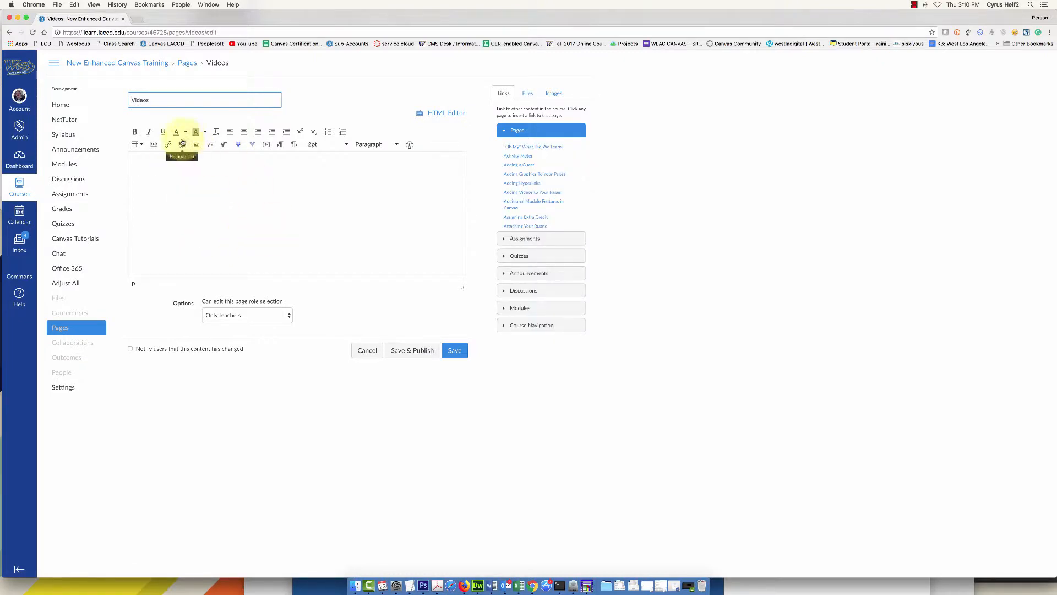
click(145, 172)
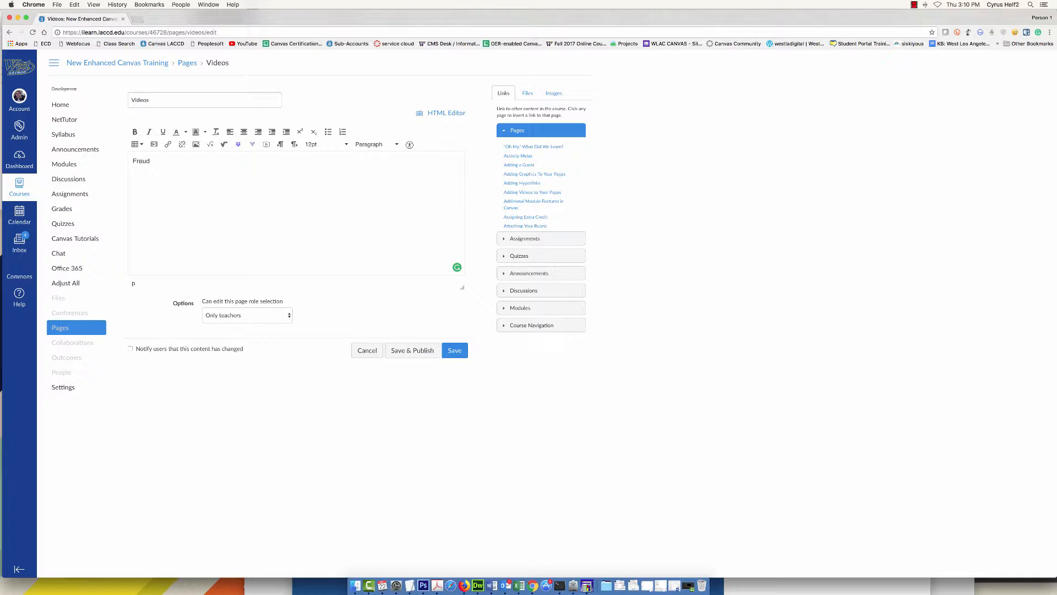
text(jsdl;kfj)
text(sdflkjsdflkkjdsa;lfkjasd;l)
click(140, 189)
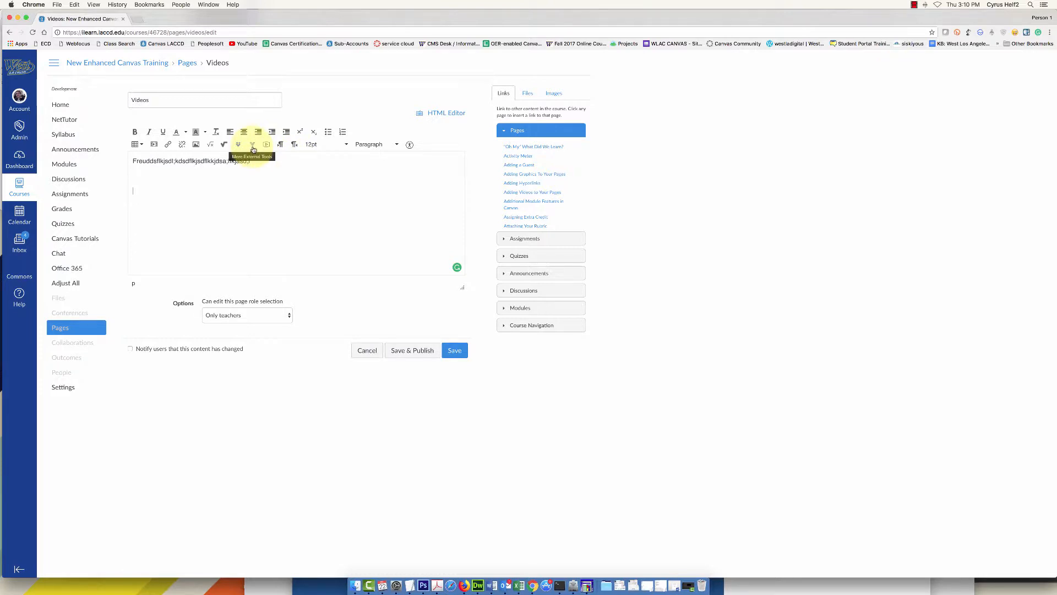
Step: Open the Intelecom external tool from the page editor and widen its dialog
click(253, 145)
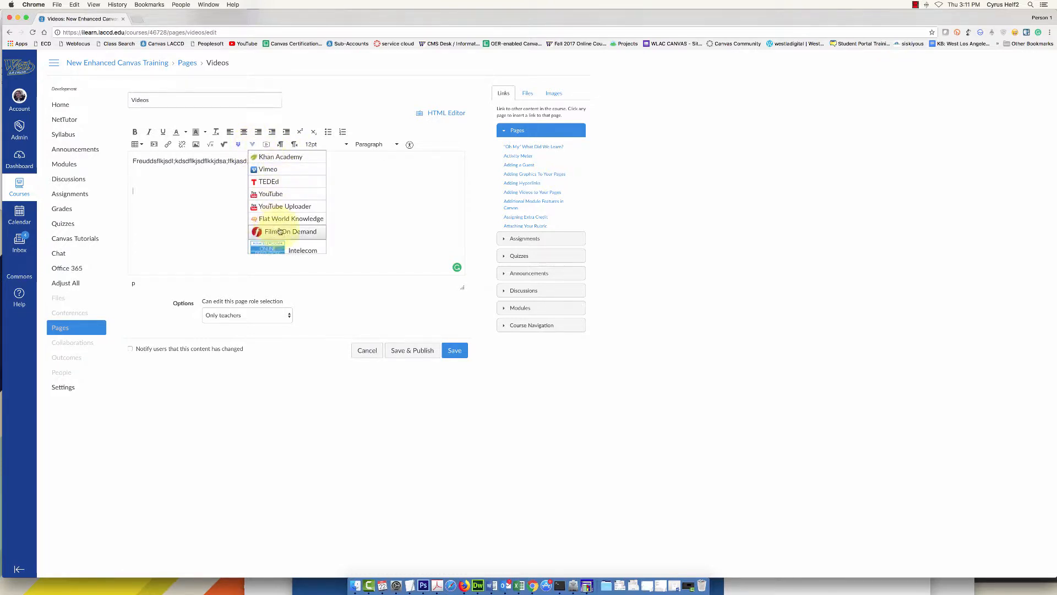
scroll(282, 210, down, 2)
scroll(283, 211, up, 2)
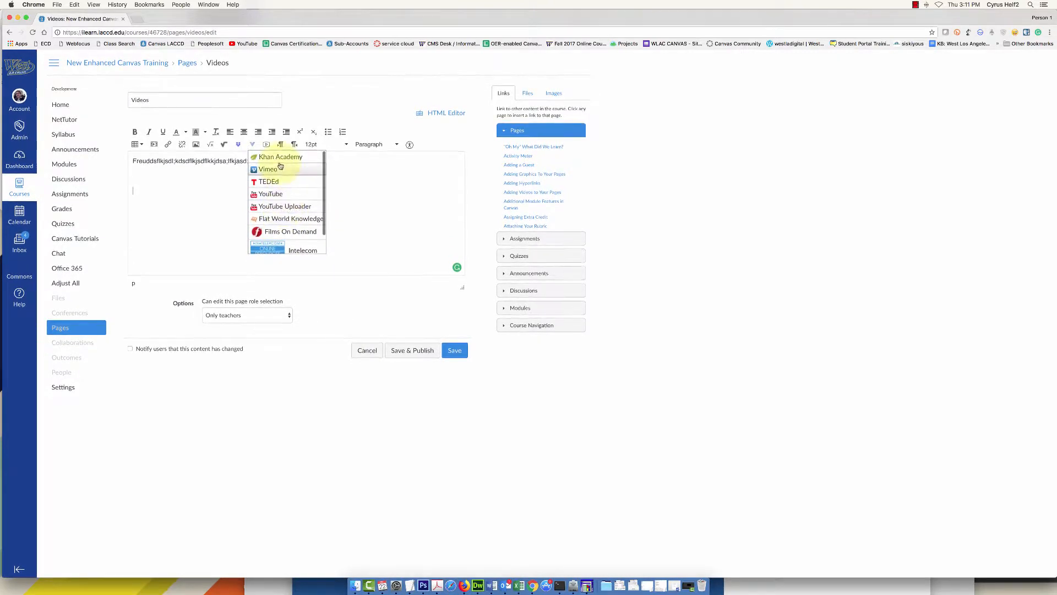
scroll(294, 242, down, 1)
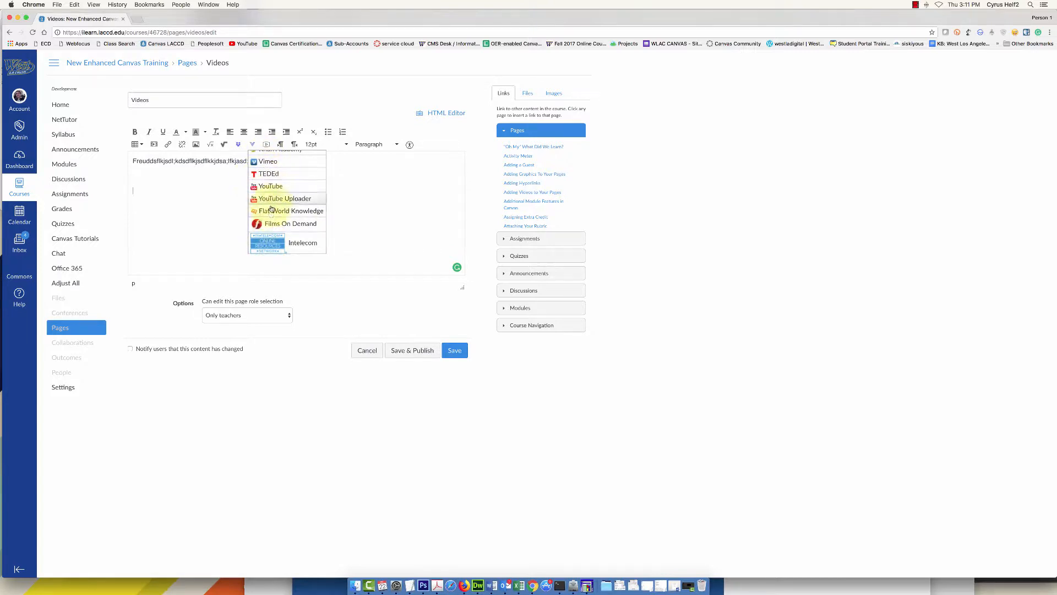
click(298, 243)
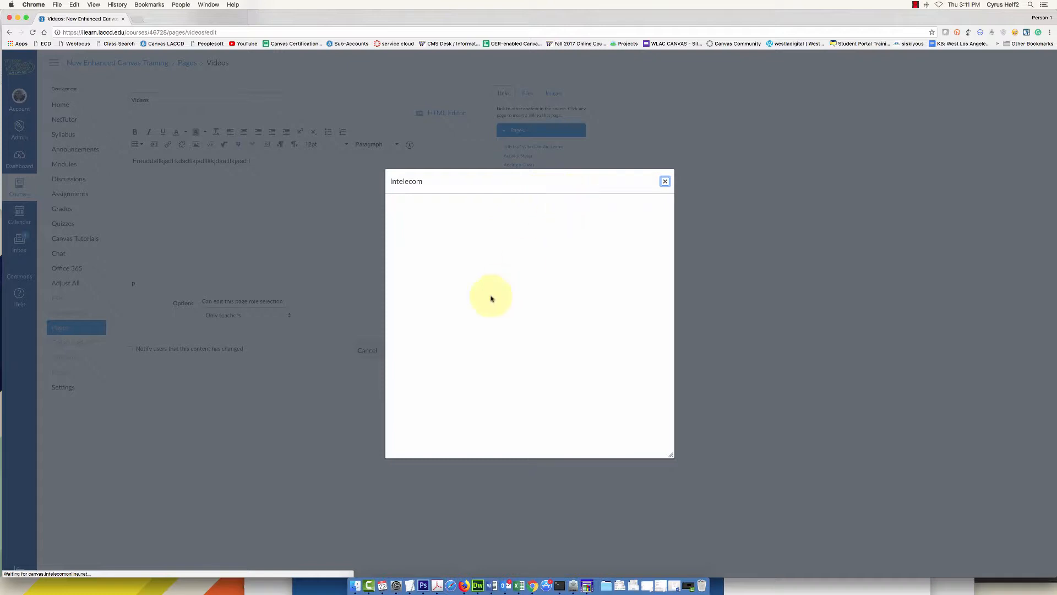
scroll(496, 261, down, 3)
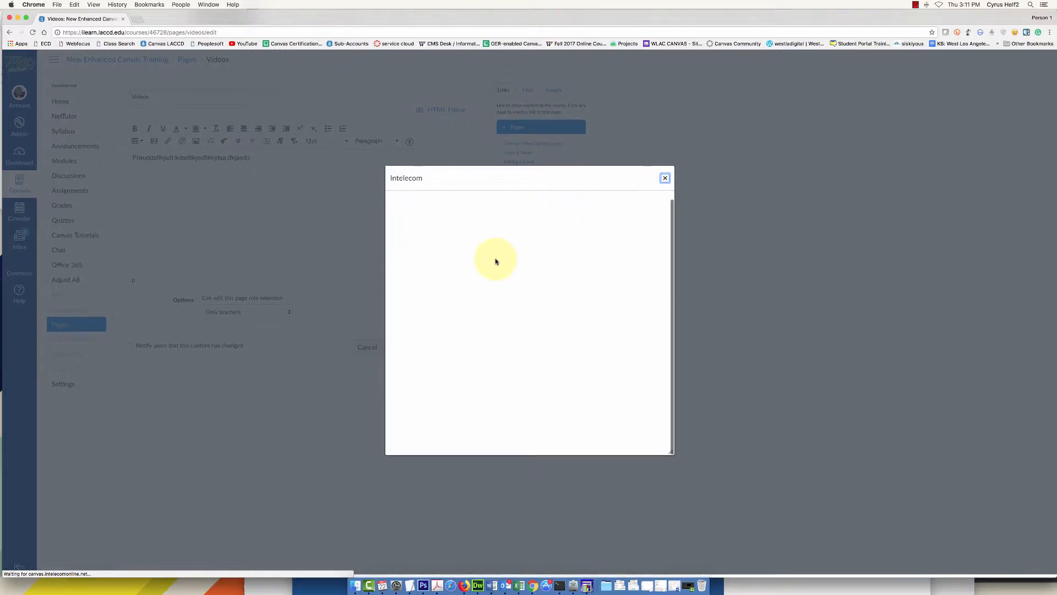
click(576, 261)
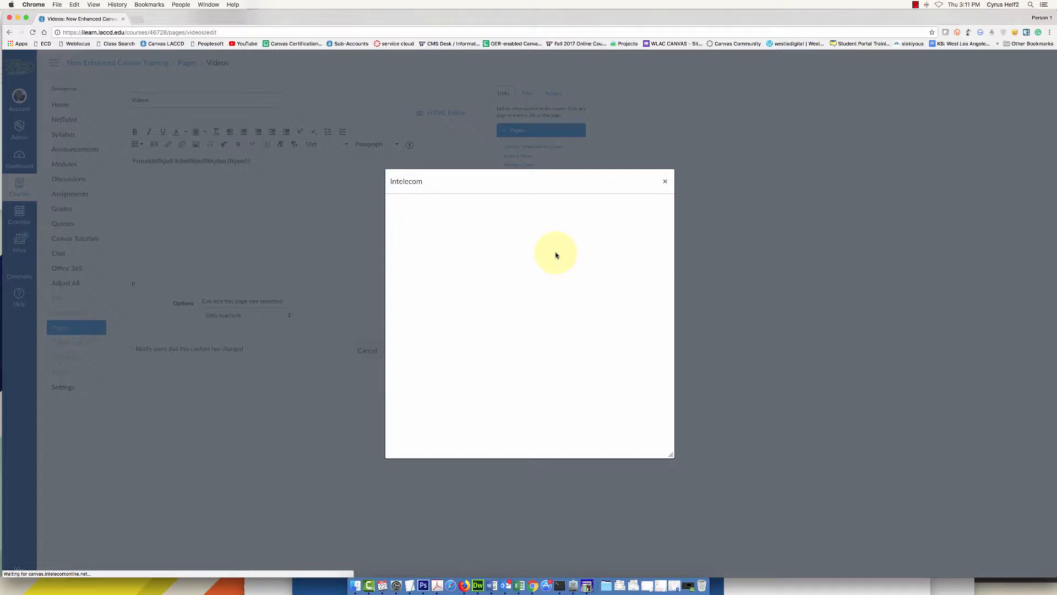
drag(671, 454, 750, 434)
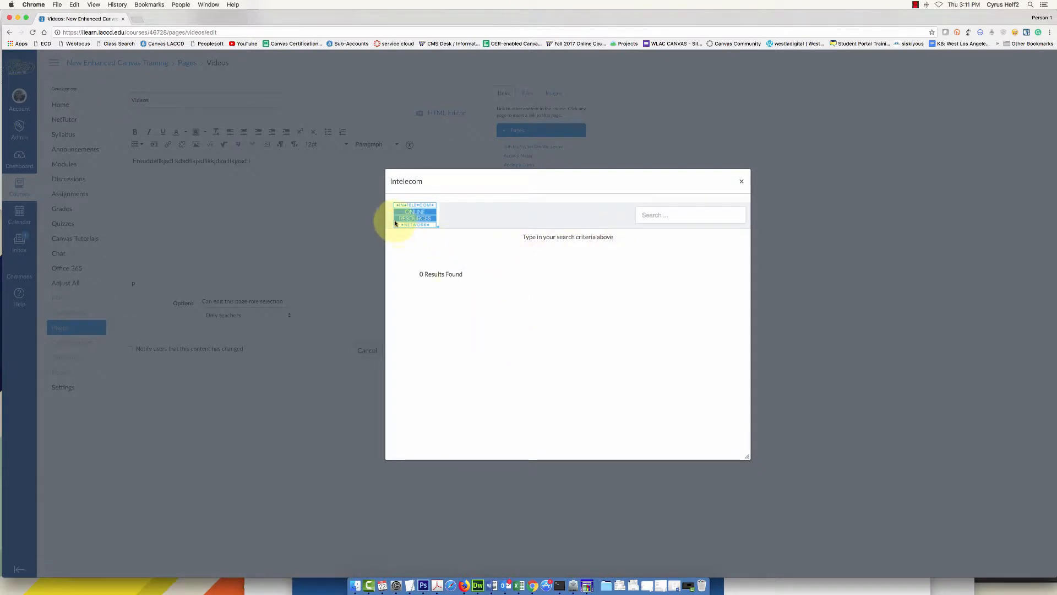
Step: Search the Intelecom video library for psychology
click(649, 216)
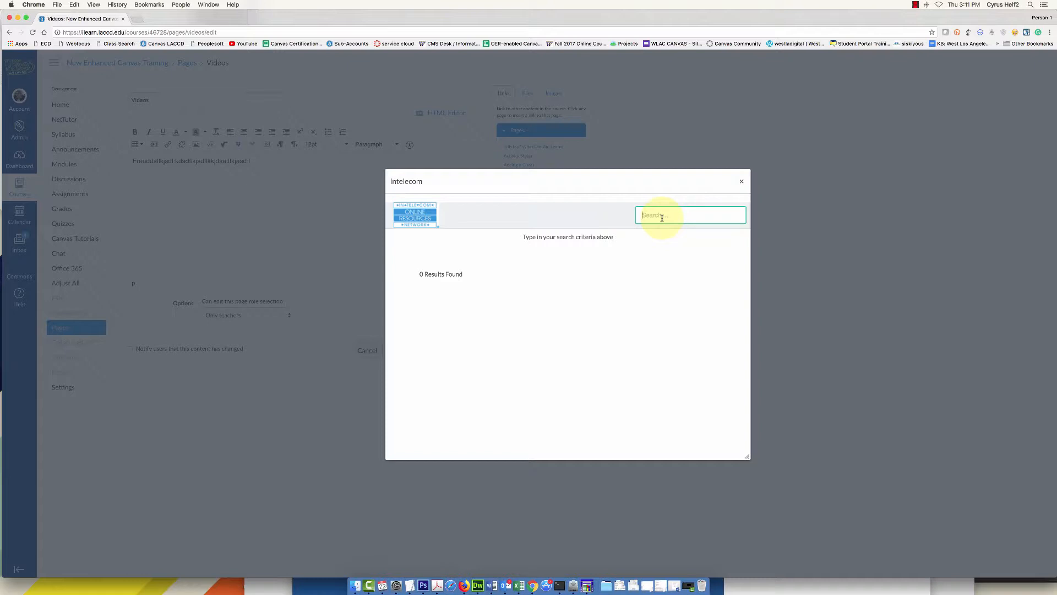
text(psyc)
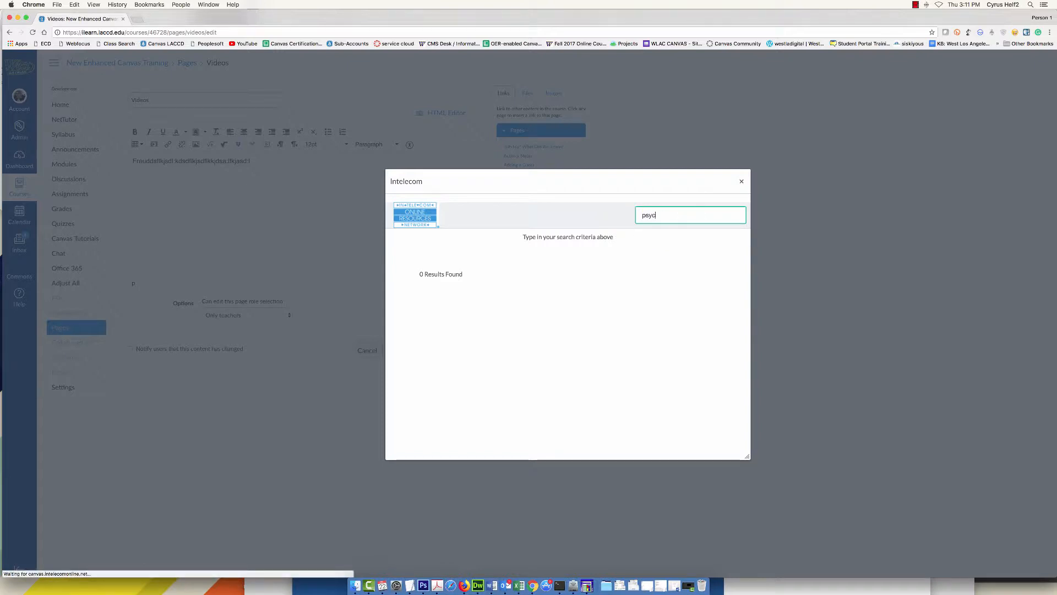
text(hology)
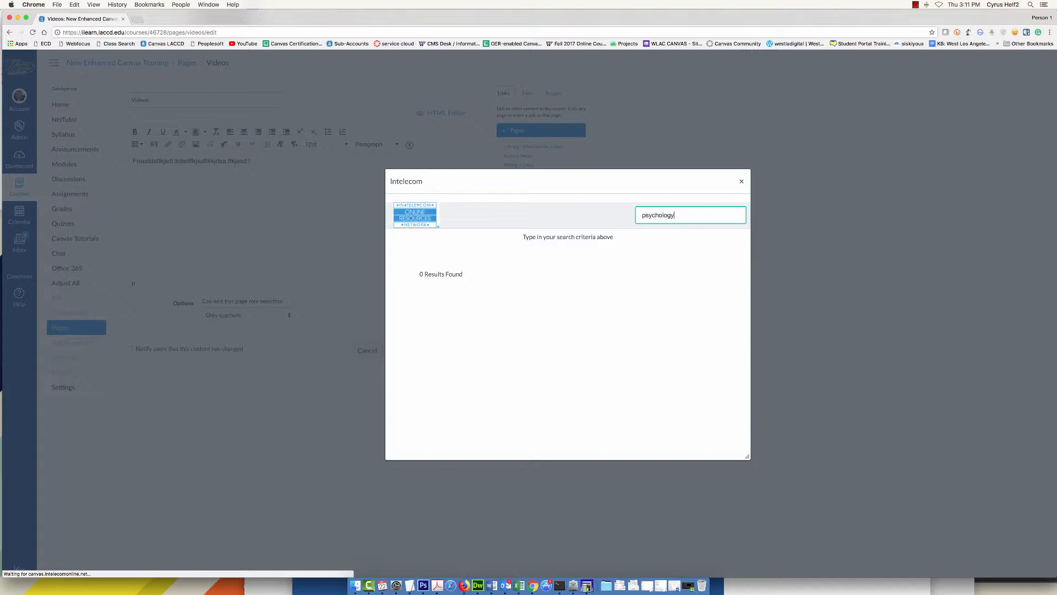
click(689, 216)
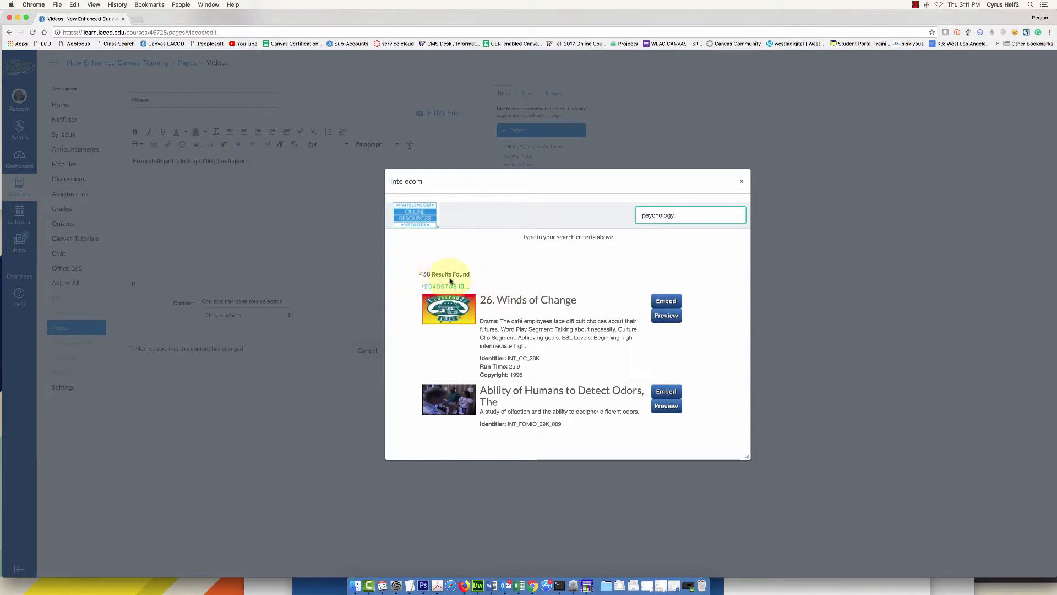
Step: Examine the psychology video results, continuing onto the second results page, with their descriptions, run times and copyright years
scroll(556, 300, down, 5)
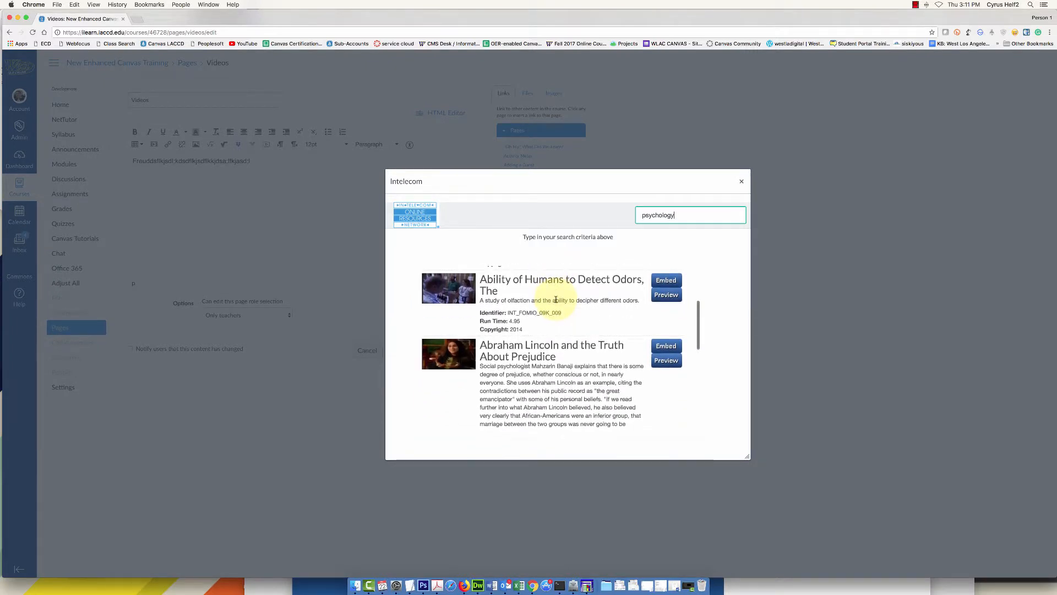
scroll(556, 301, down, 5)
scroll(556, 299, down, 5)
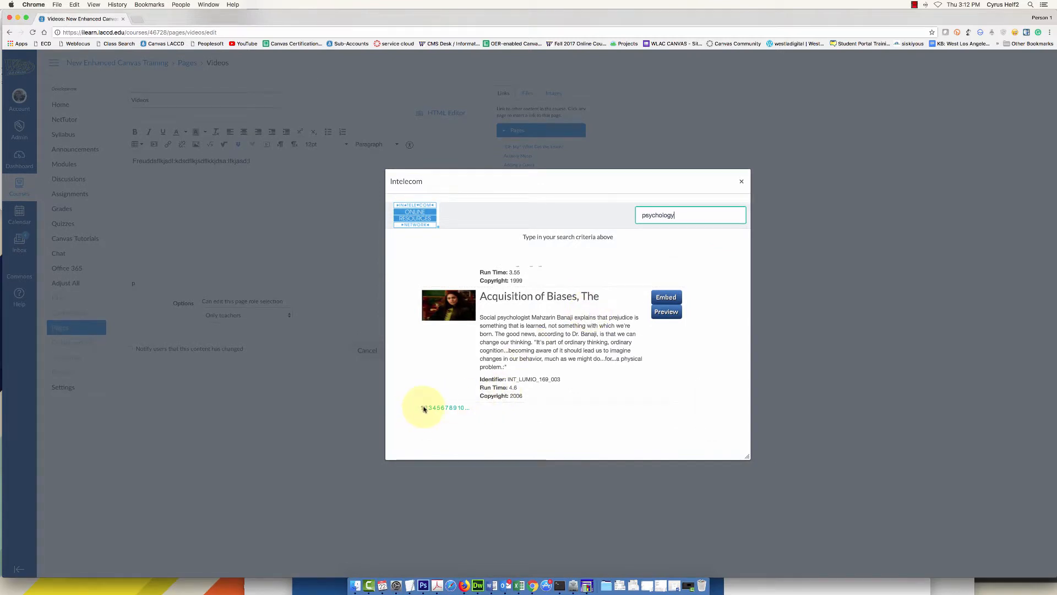
click(426, 408)
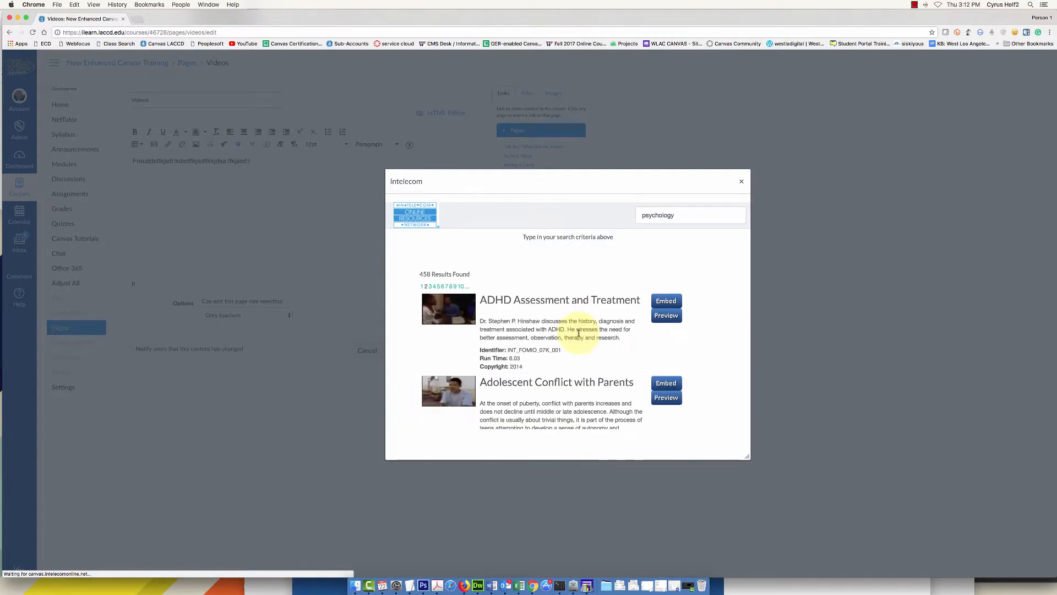
scroll(585, 381, down, 5)
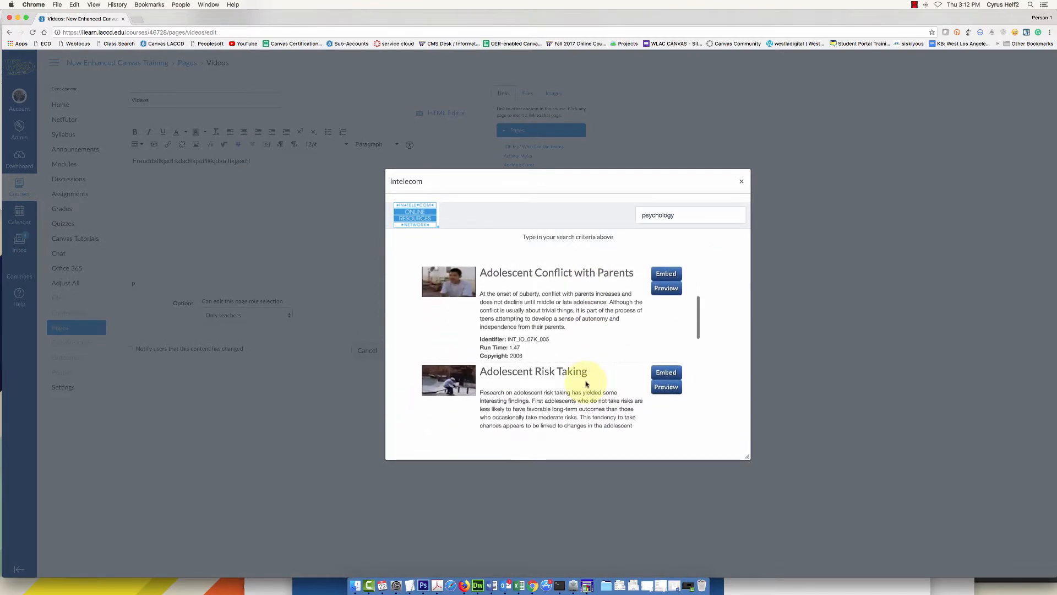
double_click(675, 216)
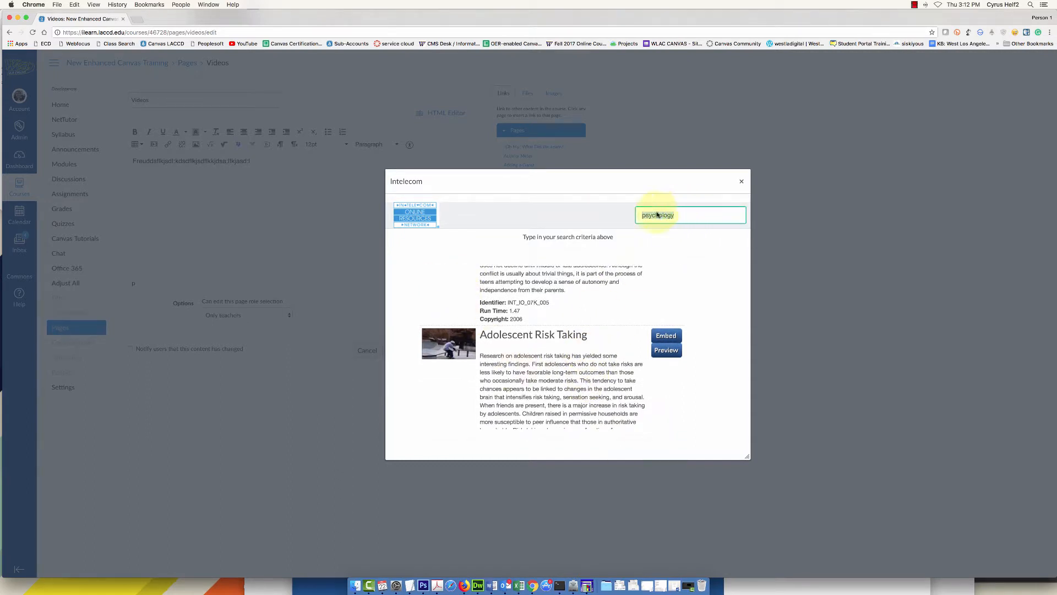
scroll(609, 325, down, 5)
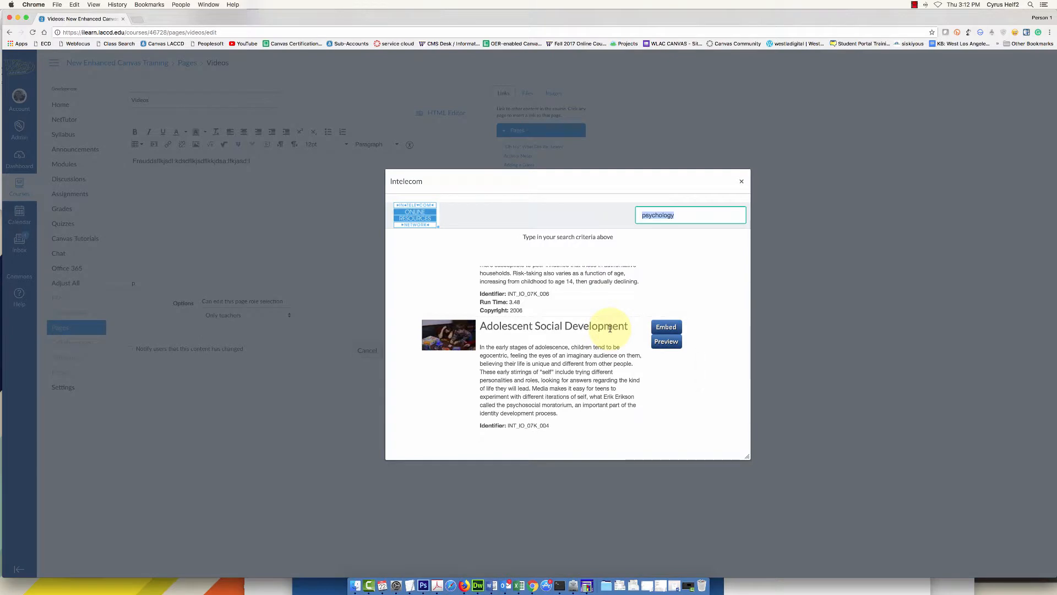
scroll(610, 329, down, 2)
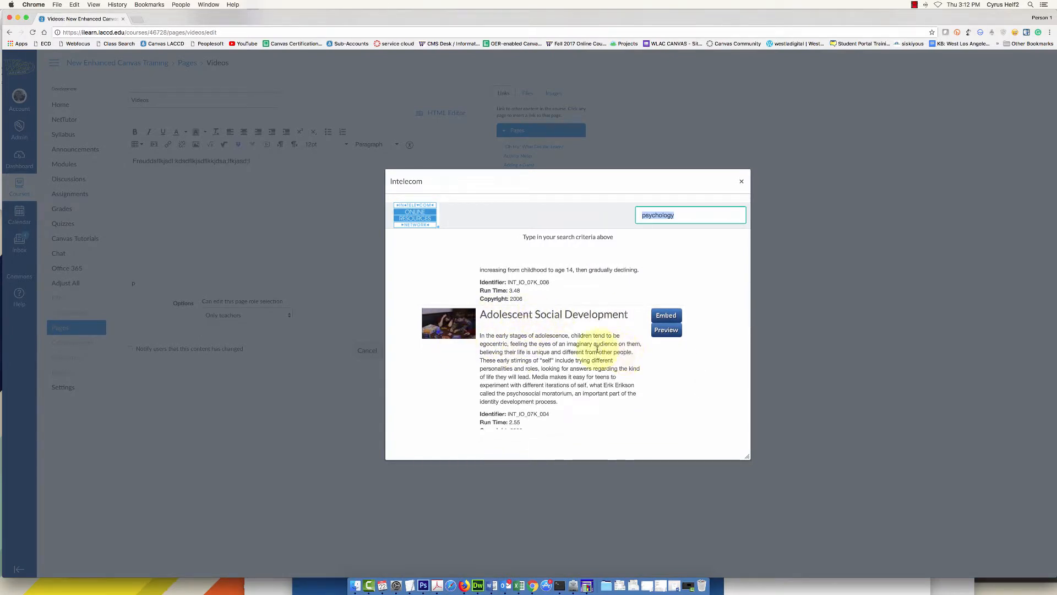
scroll(597, 348, down, 2)
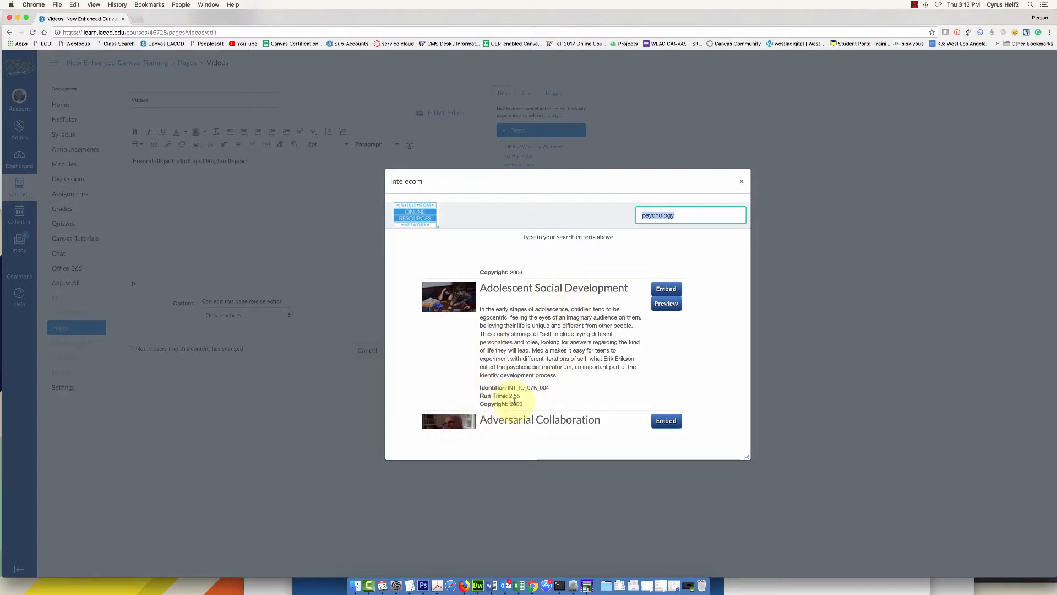
Step: Embed the Adolescent Social Development video in the Videos page and add an empty line below it
drag(521, 396, 506, 395)
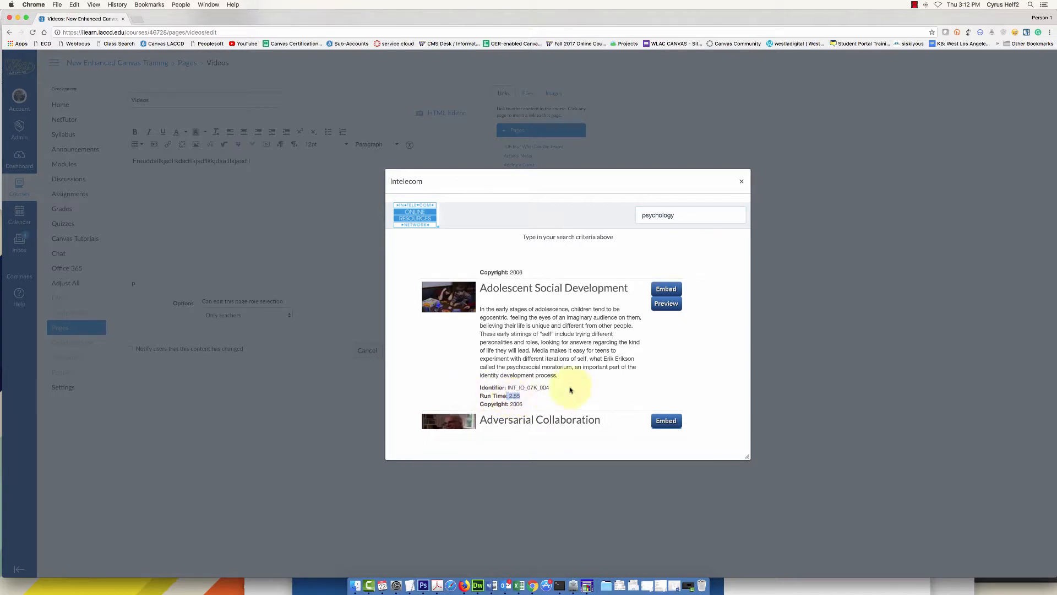
click(671, 291)
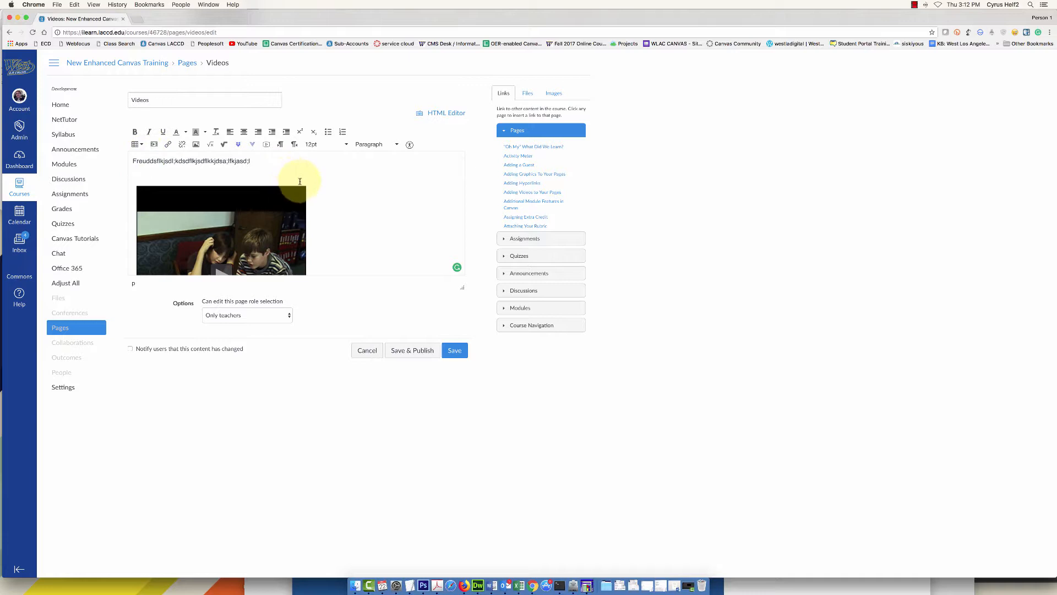
scroll(299, 183, down, 1)
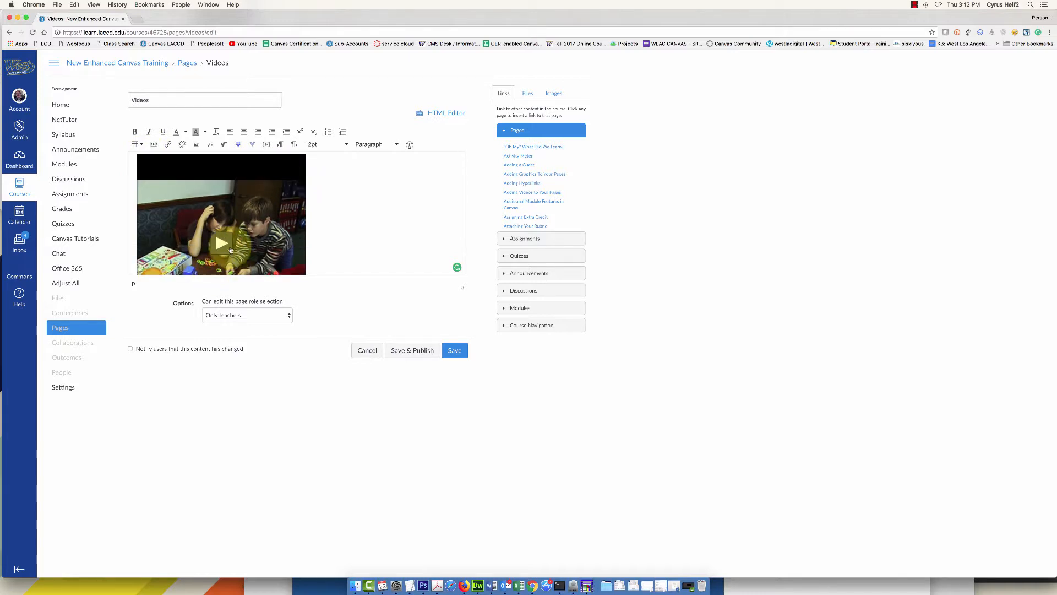
scroll(154, 237, down, 2)
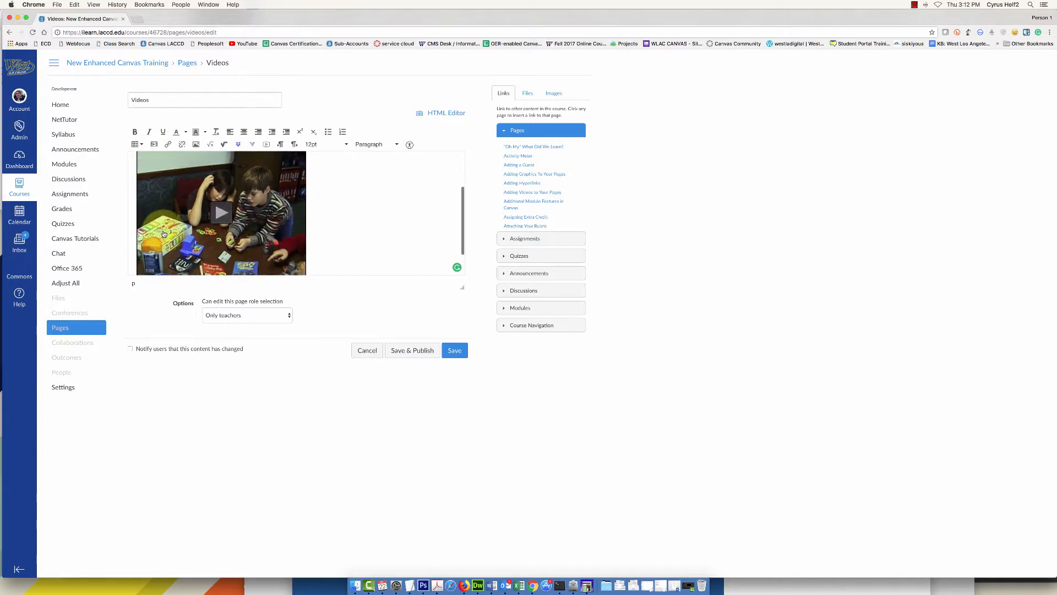
click(325, 255)
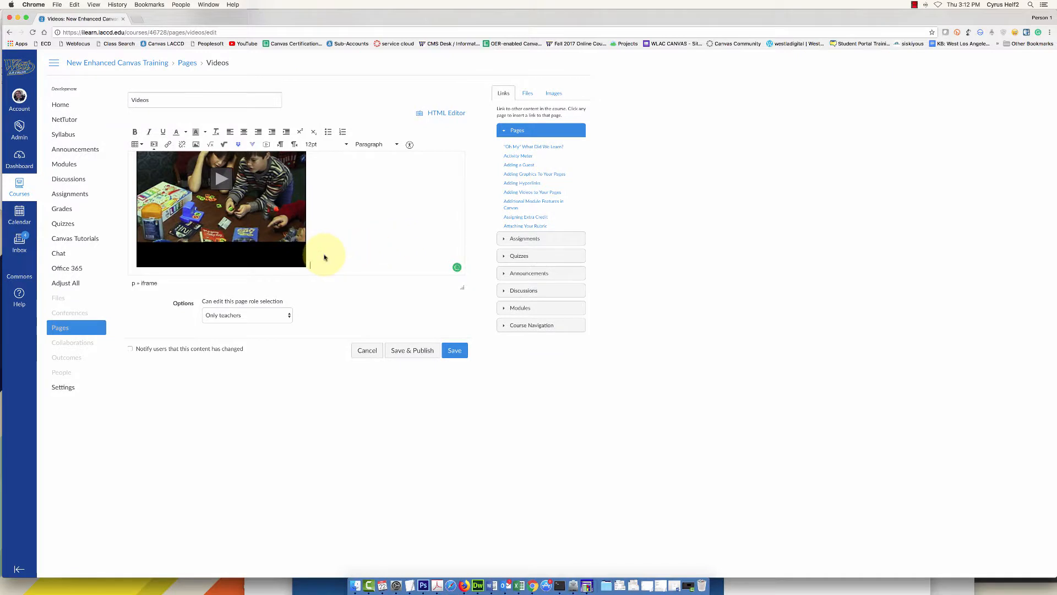
key(Return)
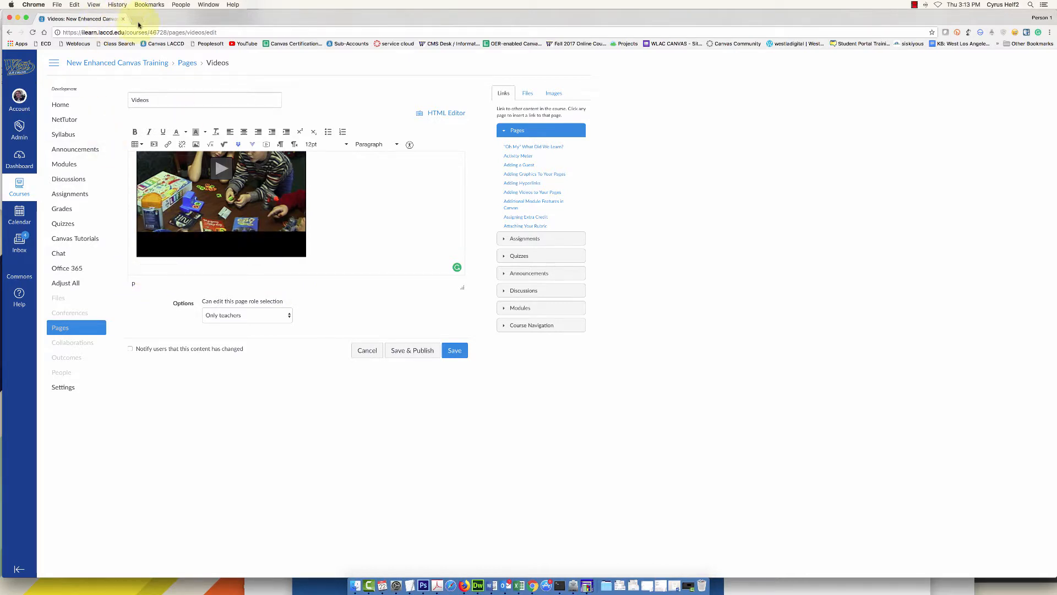
scroll(296, 202, up, 1)
scroll(233, 176, up, 1)
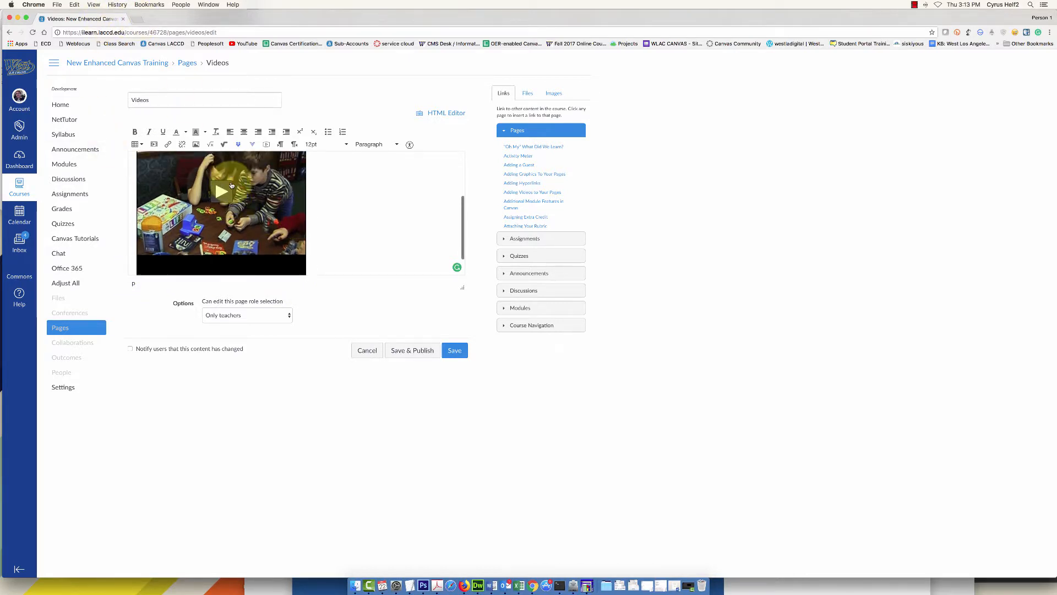
scroll(230, 184, down, 2)
Step: Search Google for "video game addiction" in a new browser tab
click(136, 18)
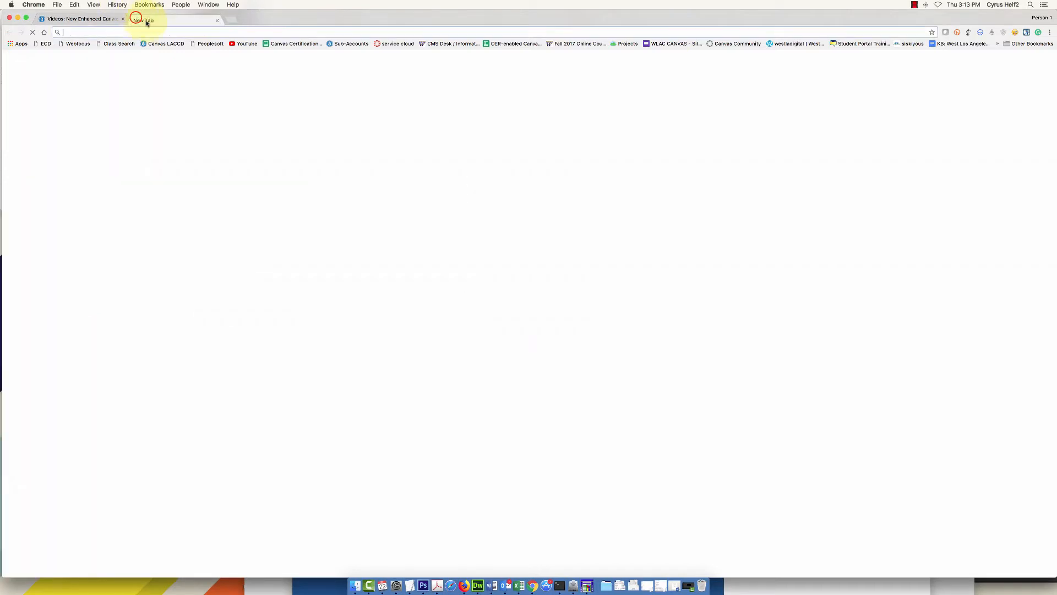
click(144, 33)
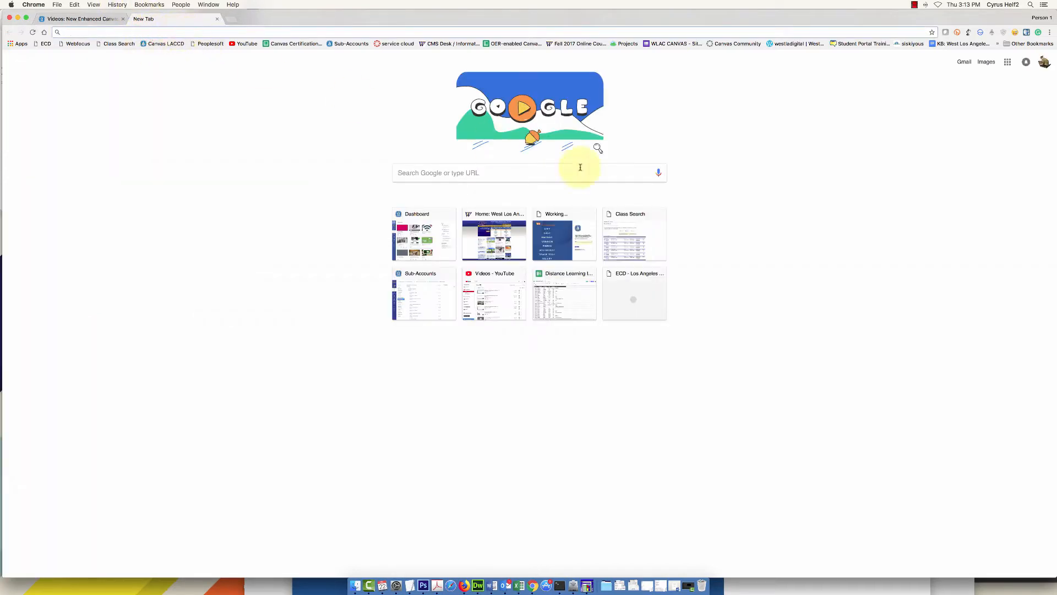
click(435, 173)
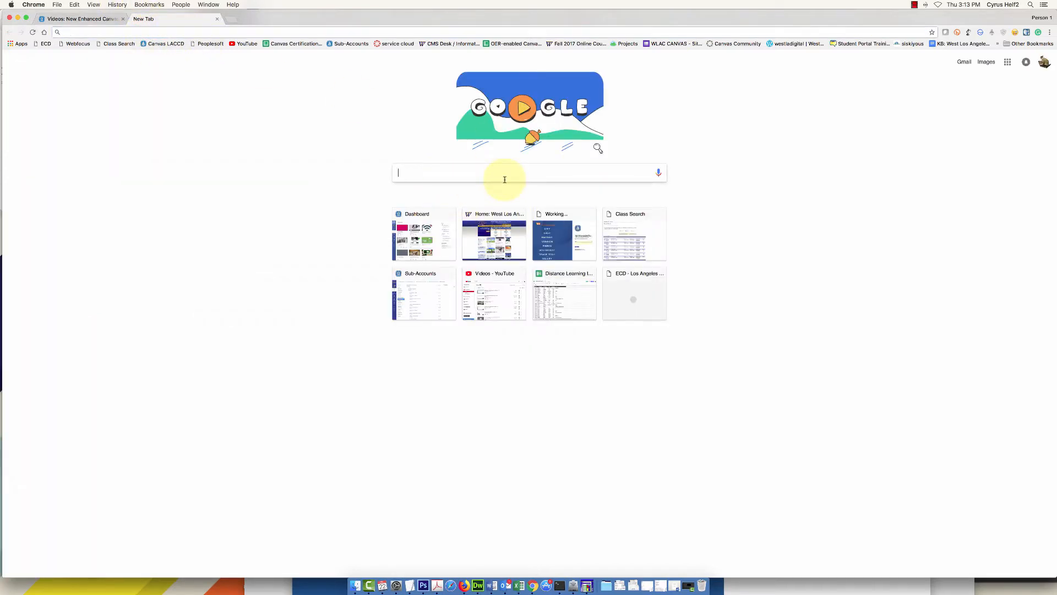
text(video gam)
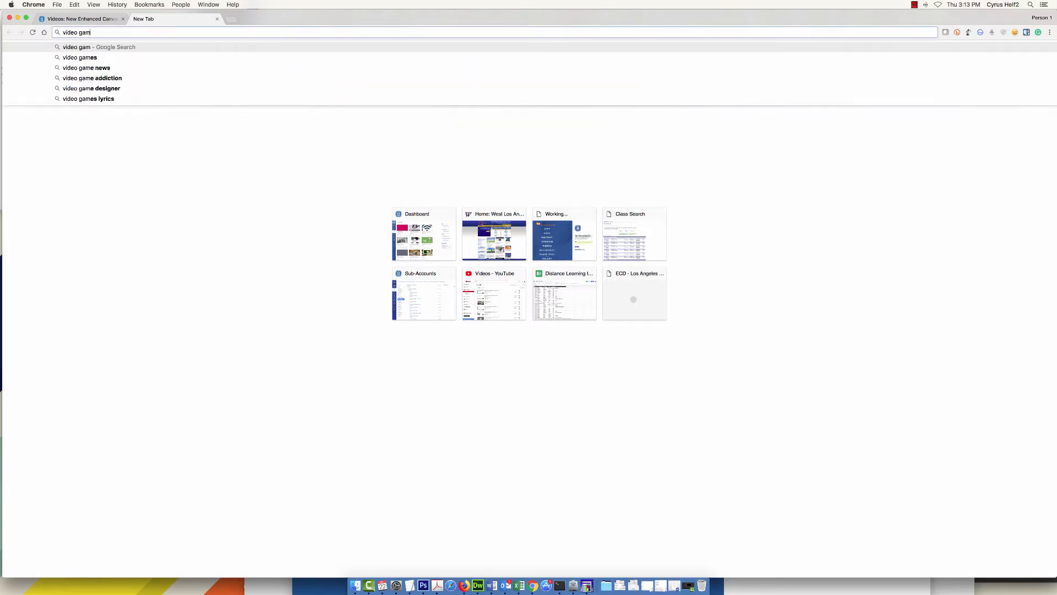
text(e add)
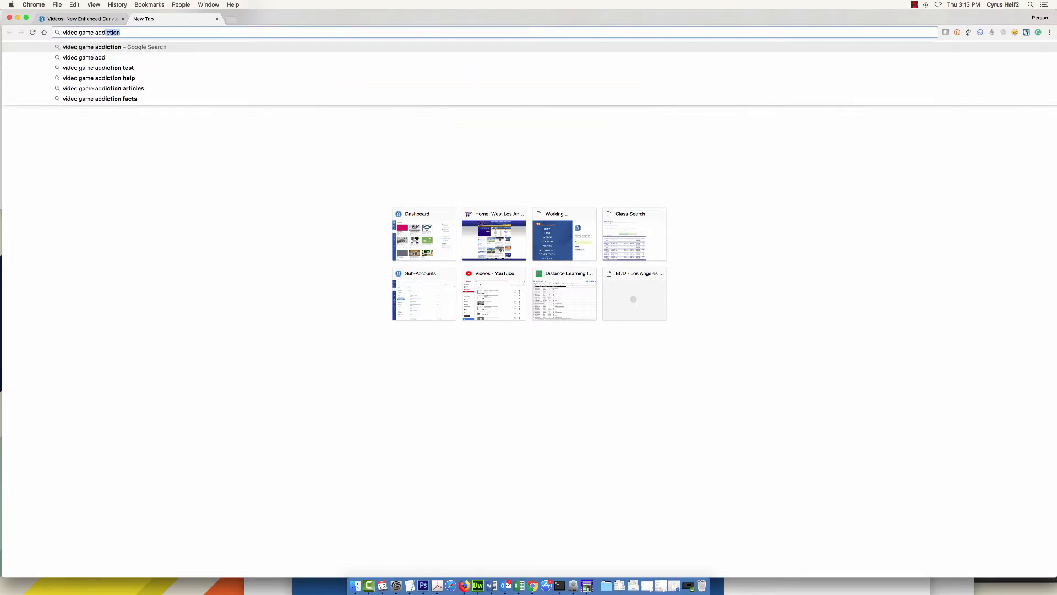
key(Return)
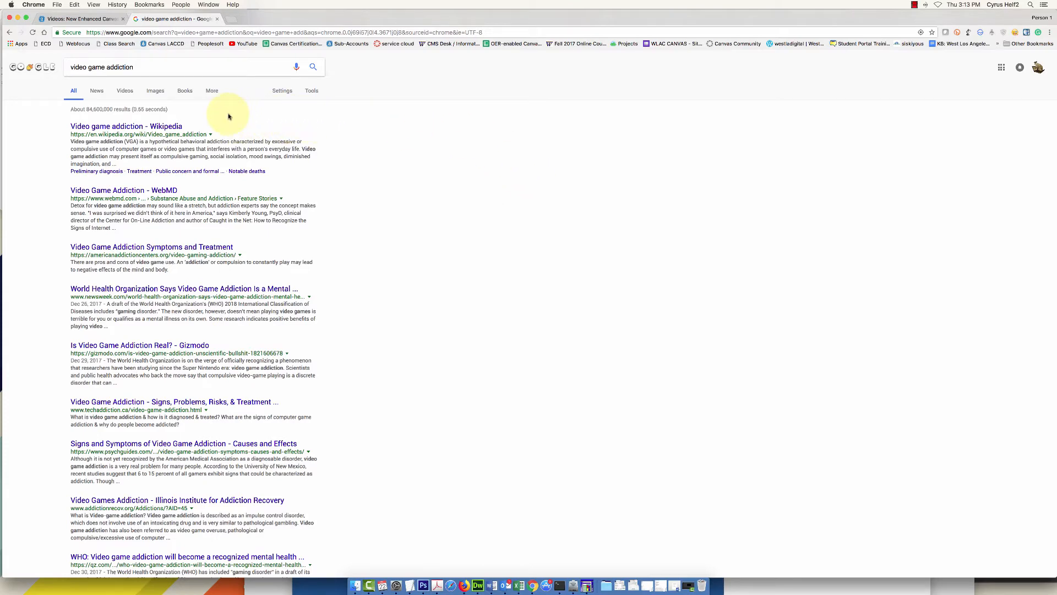
Step: Open the Newsweek result about the World Health Organization and video game addiction, and copy the article's web address
scroll(379, 297, down, 1)
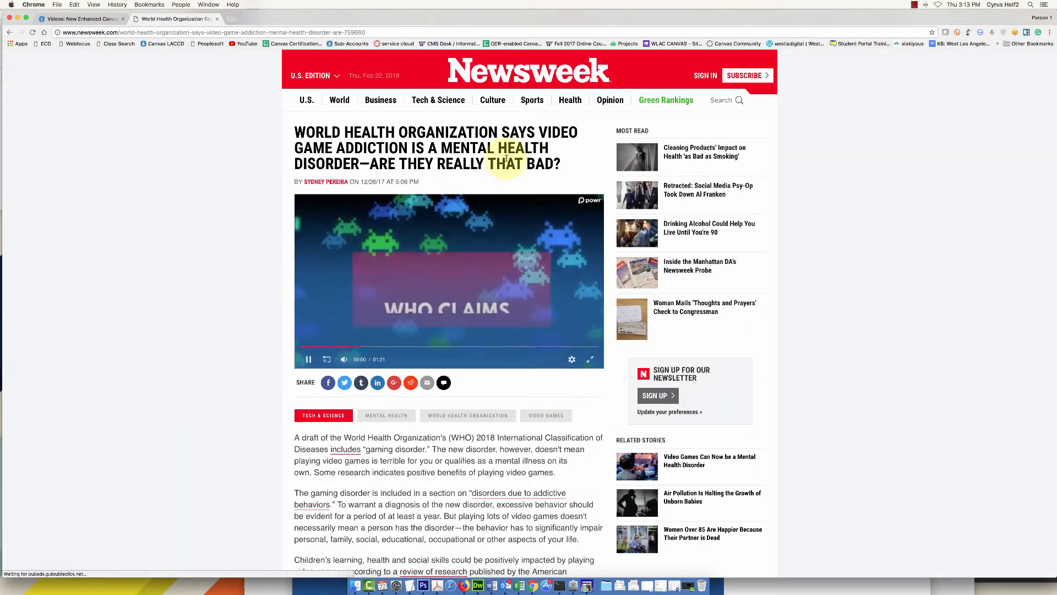
click(307, 362)
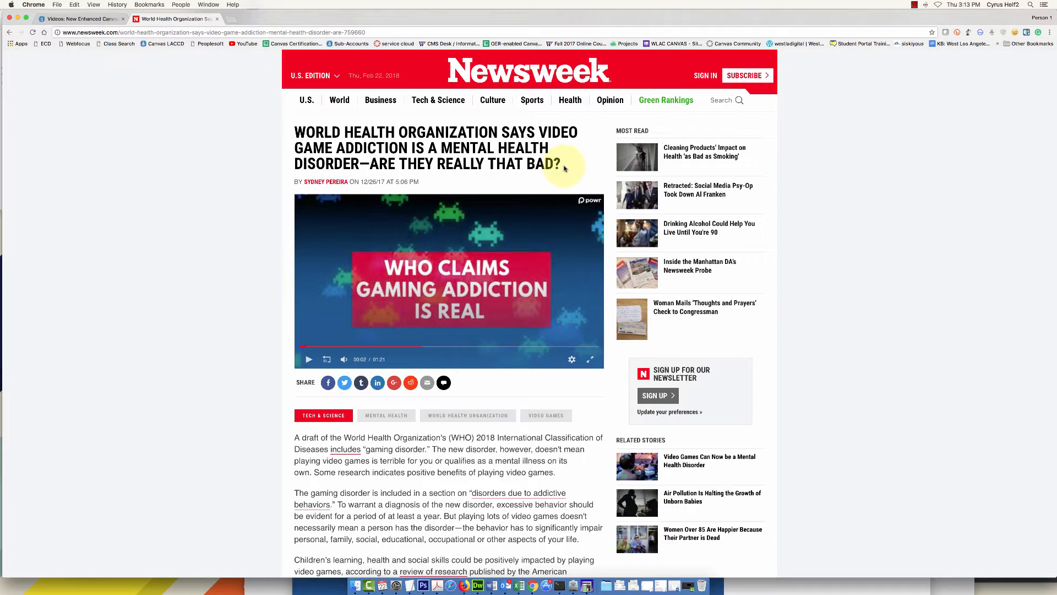
drag(562, 165, 497, 164)
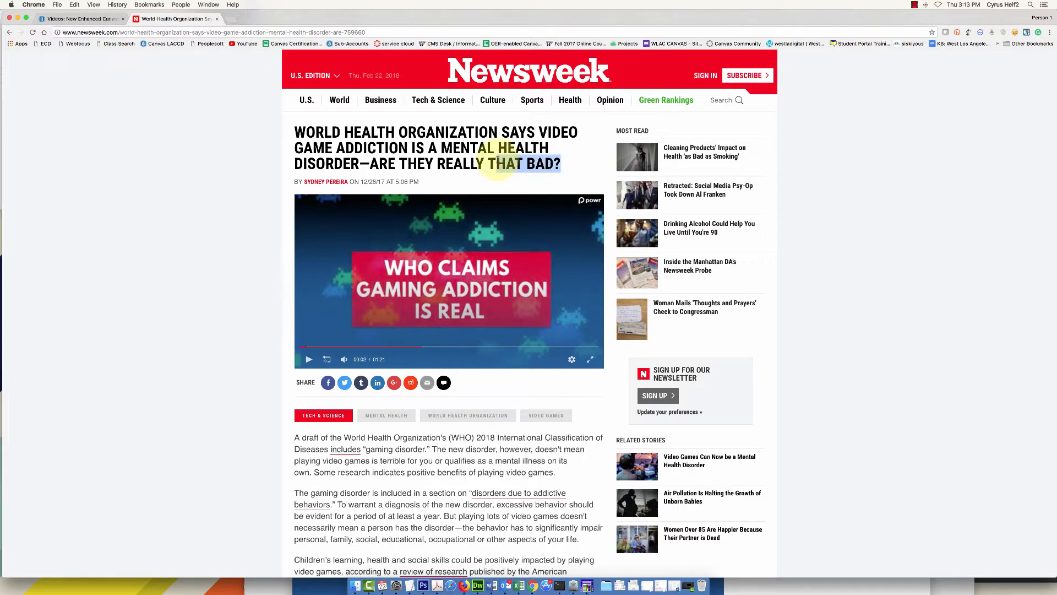
click(235, 31)
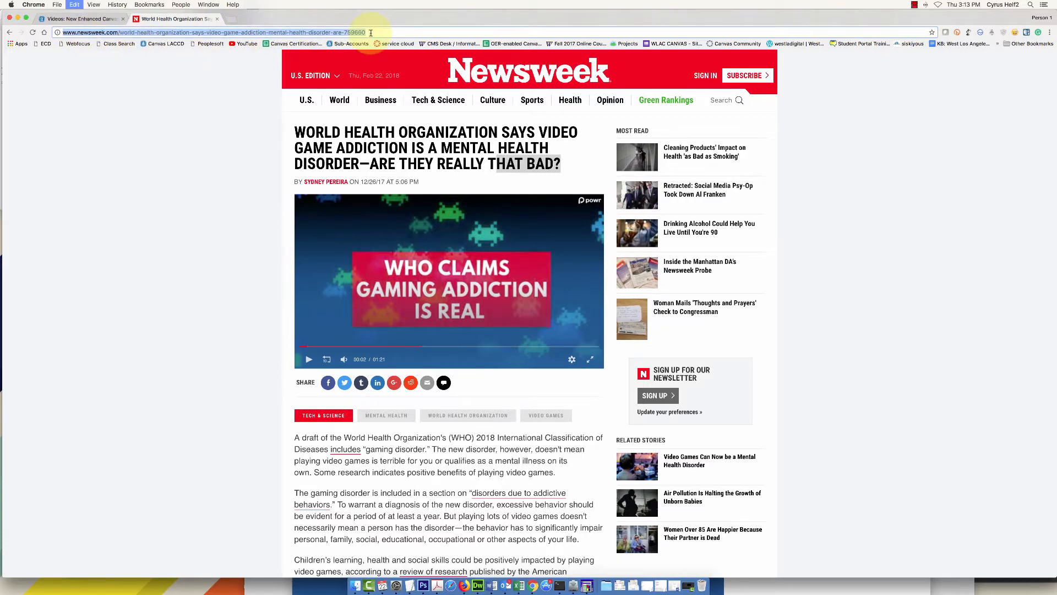
Step: Return to the Videos page editor and enter "Newsweek article on Video Game Addiction" on the line below the embedded video
click(73, 23)
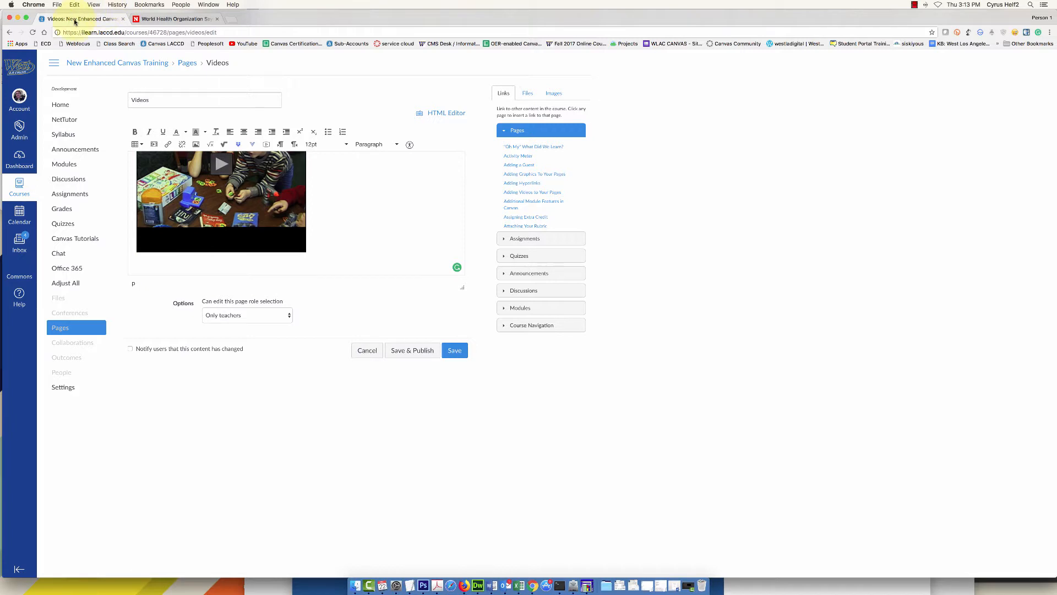
click(139, 264)
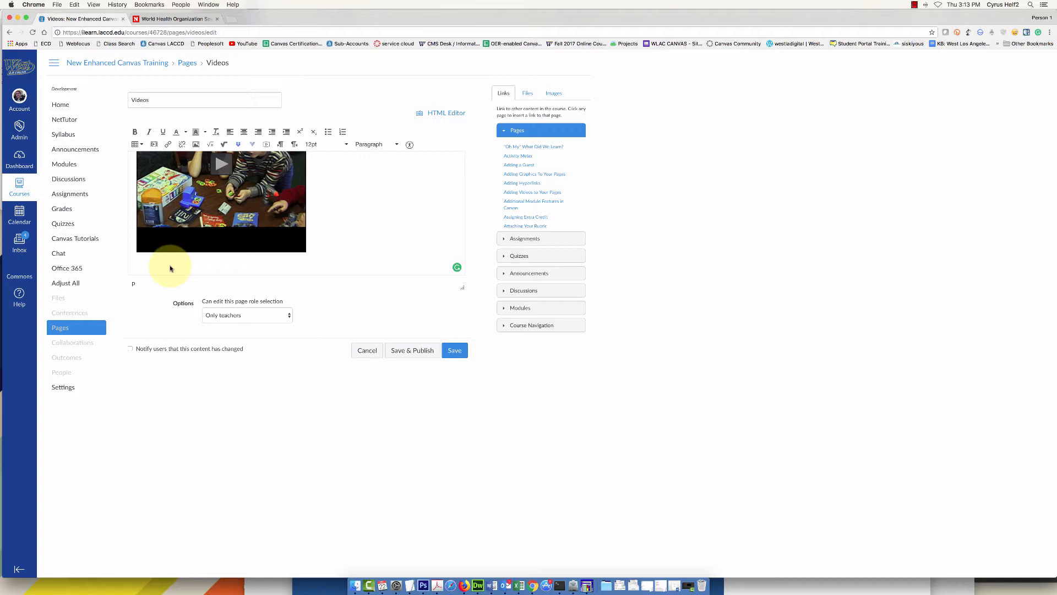
text(New)
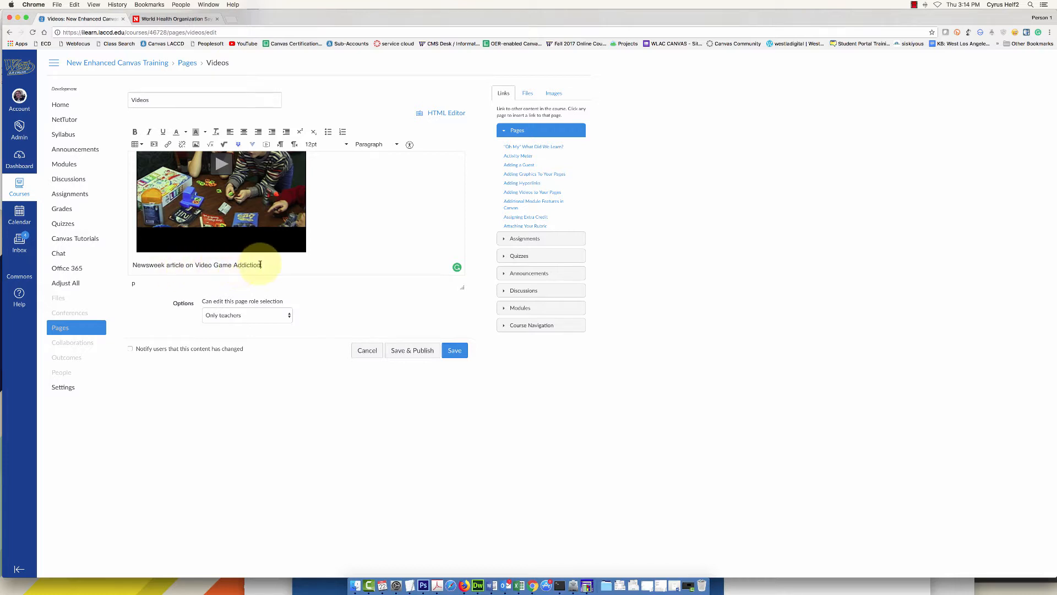
Step: Link the text "Newsweek article on Video Game Addiction" to the copied Newsweek article address
drag(264, 266, 134, 267)
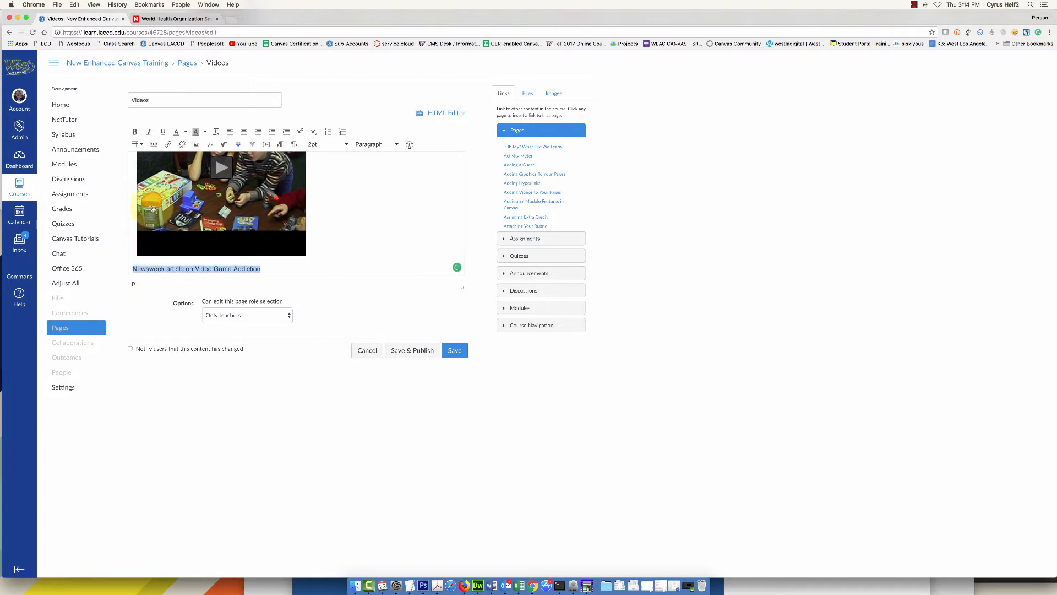
click(168, 146)
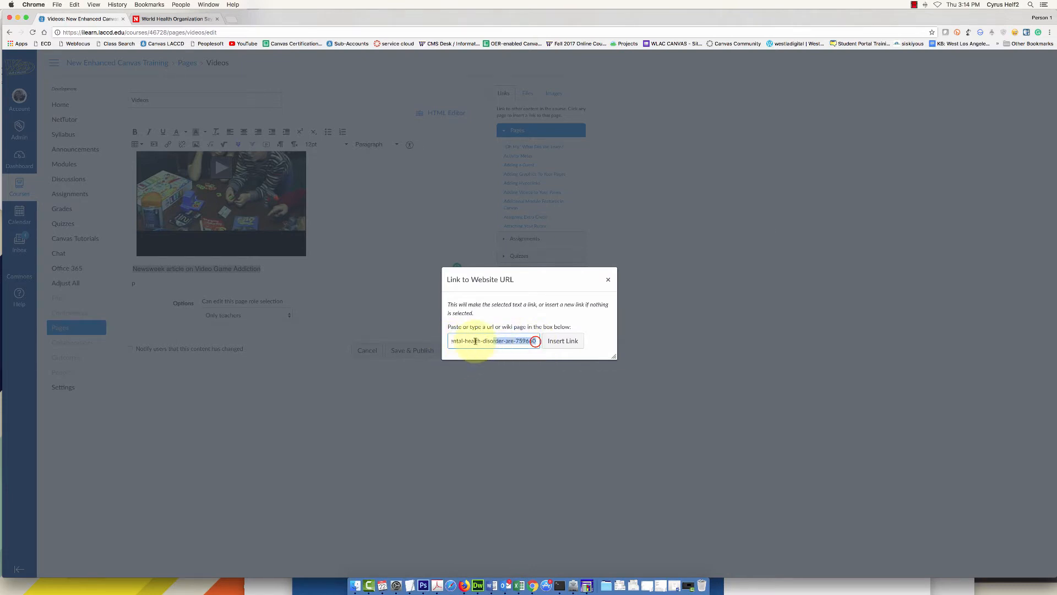
drag(475, 341, 424, 342)
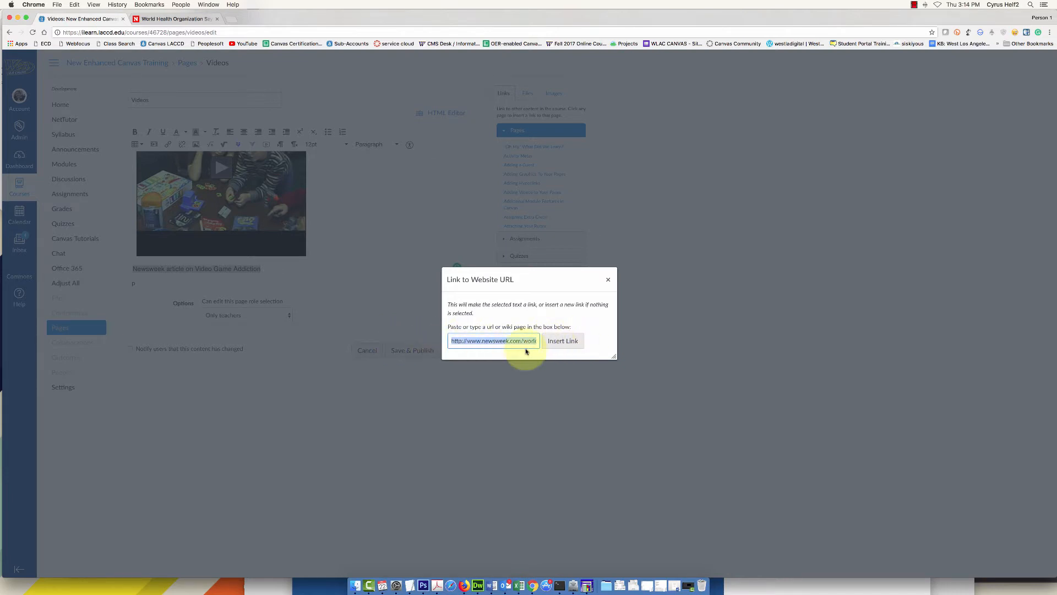
click(565, 342)
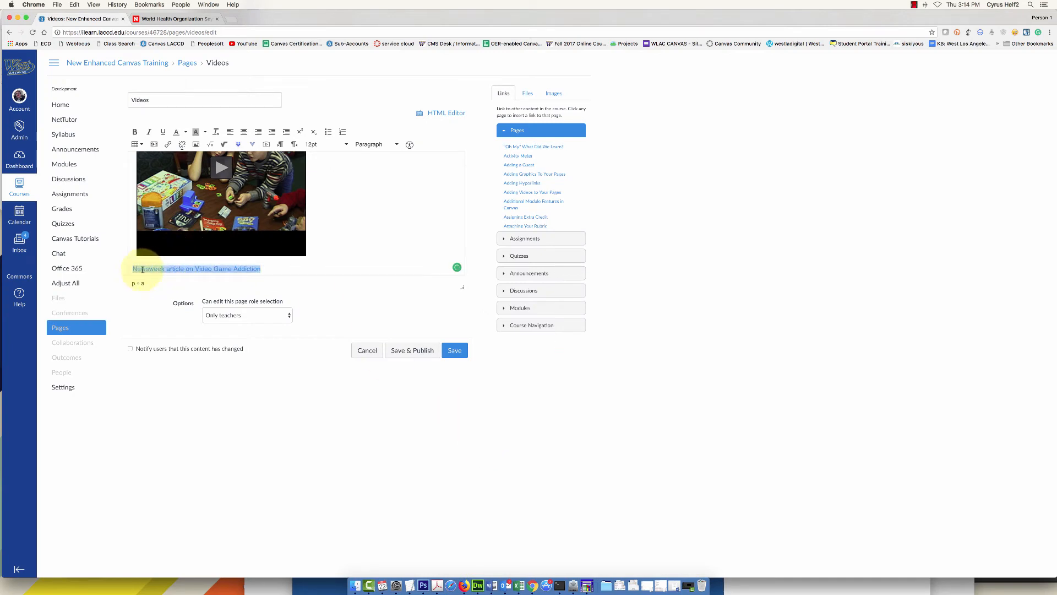
click(292, 267)
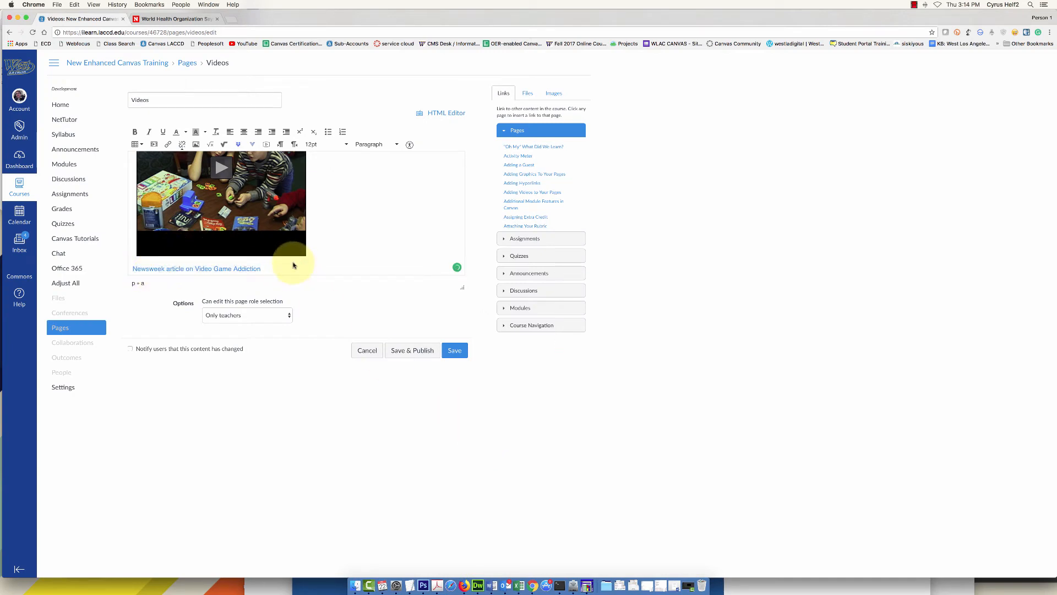
Step: Review the page content in the editor, then save and publish the Videos page
scroll(293, 263, up, 3)
scroll(230, 186, down, 3)
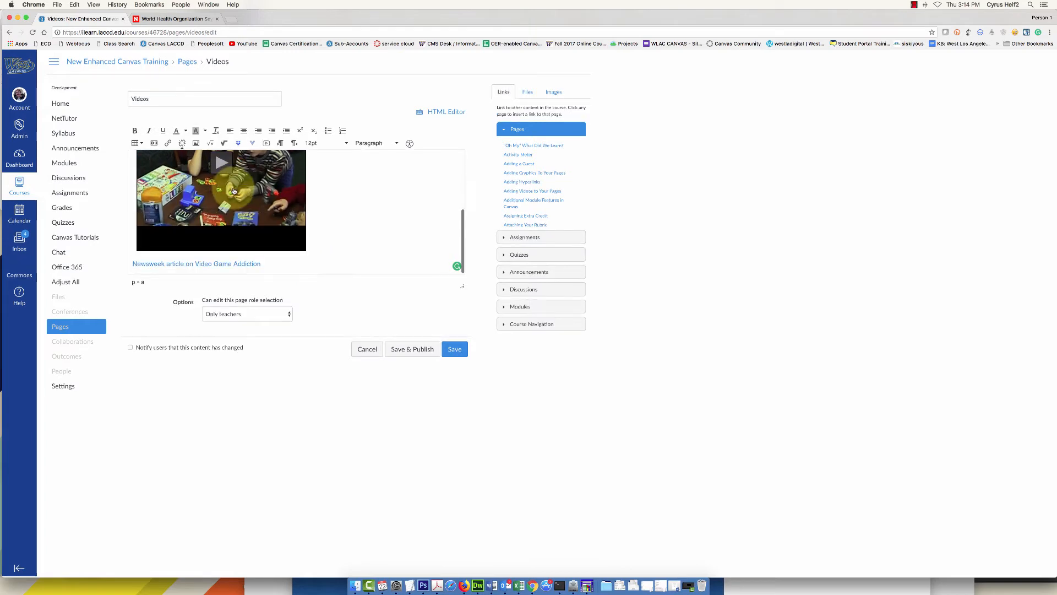
scroll(283, 217, up, 3)
scroll(283, 217, down, 3)
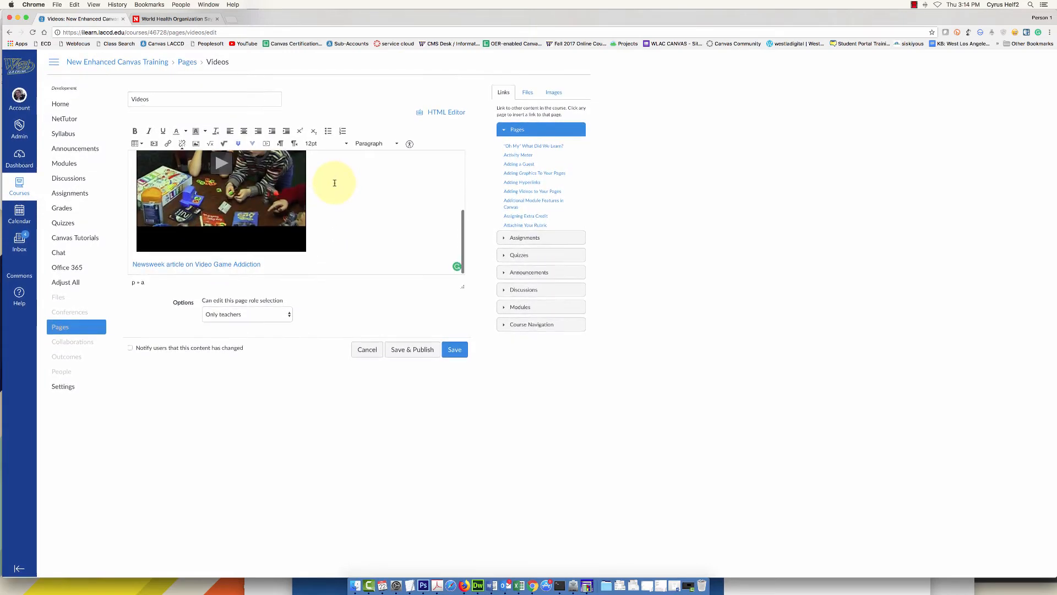
click(406, 352)
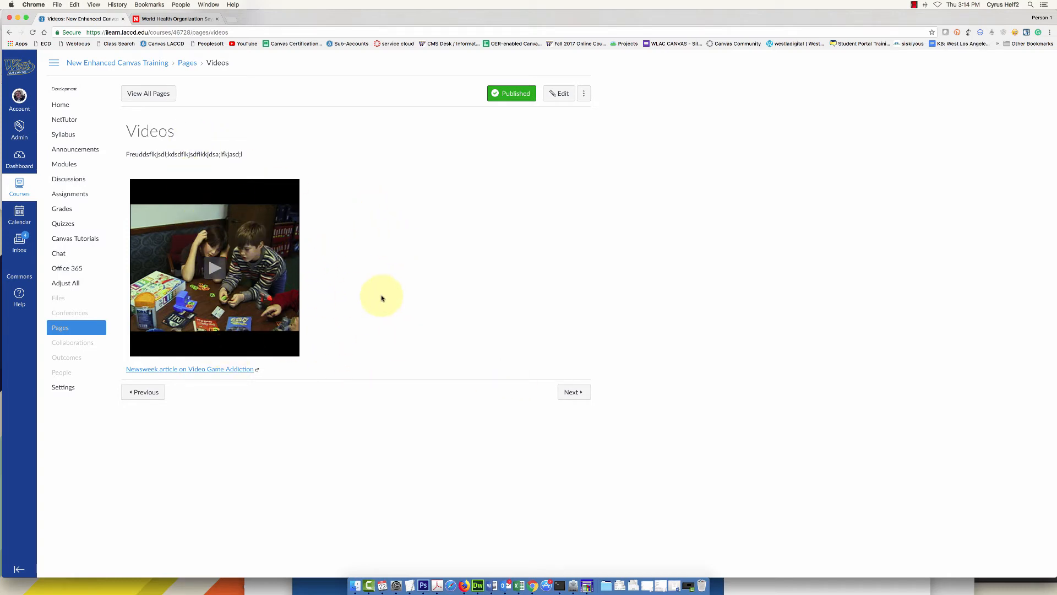
Step: Test the published page by briefly playing the embedded video and opening the Newsweek article link, pausing both videos
click(213, 273)
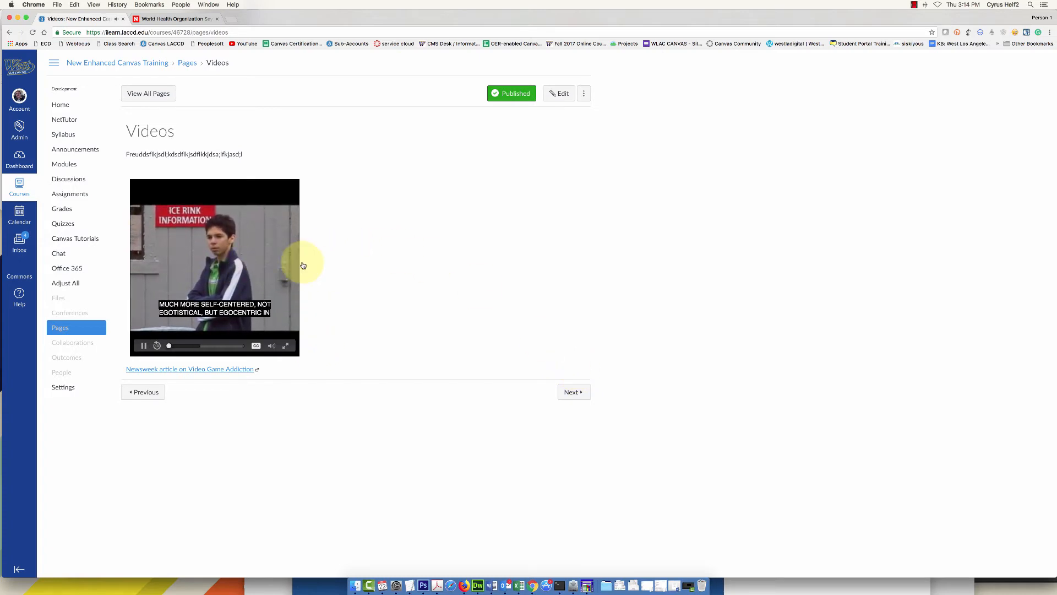
click(143, 346)
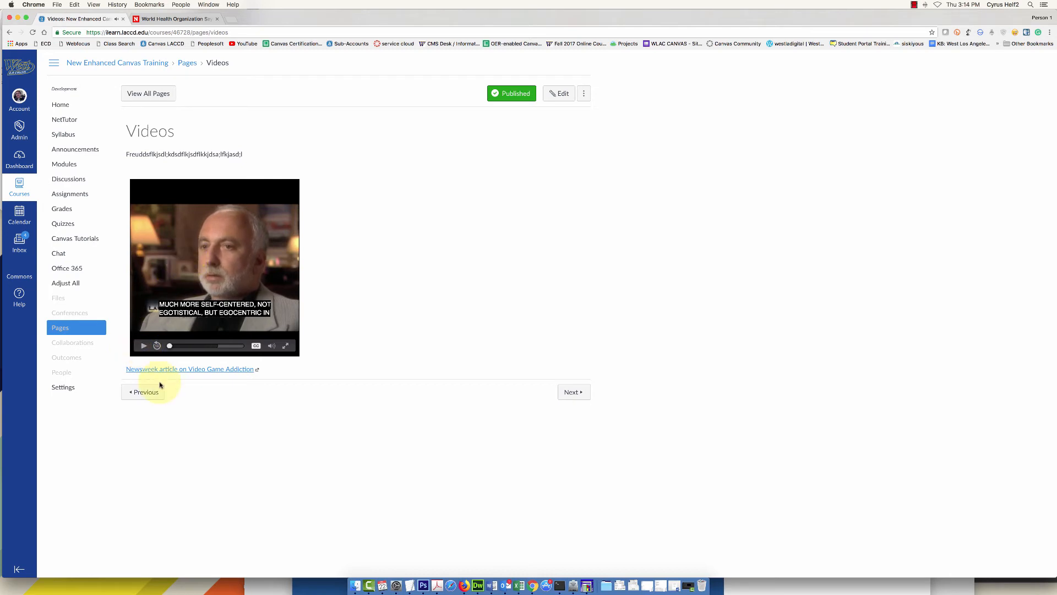
click(219, 370)
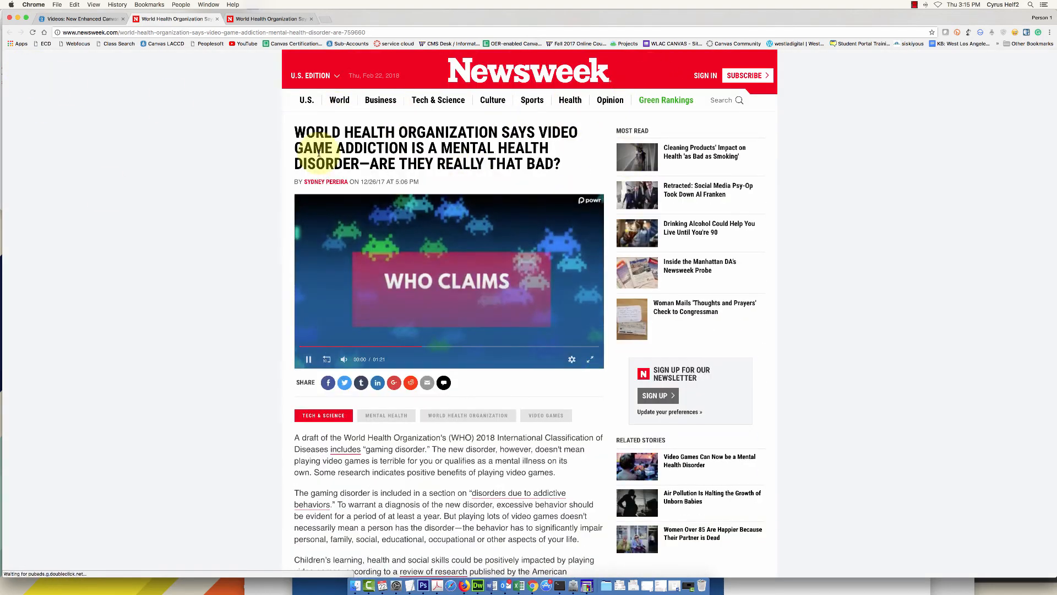
click(307, 361)
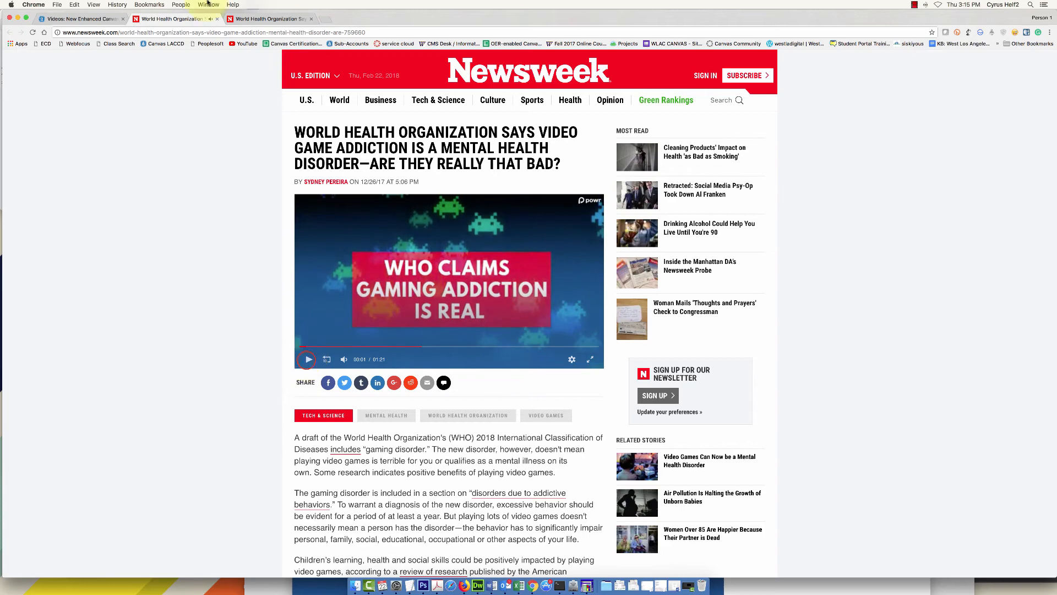
Step: Return to the Canvas course and check the publication status of the Videos page in its Modules list
click(83, 19)
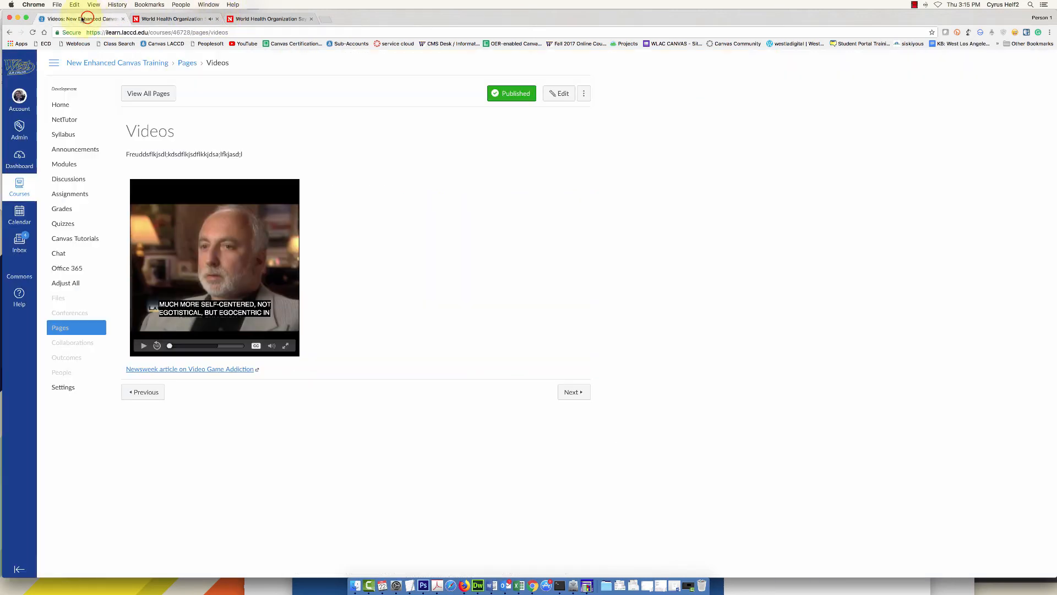
click(60, 166)
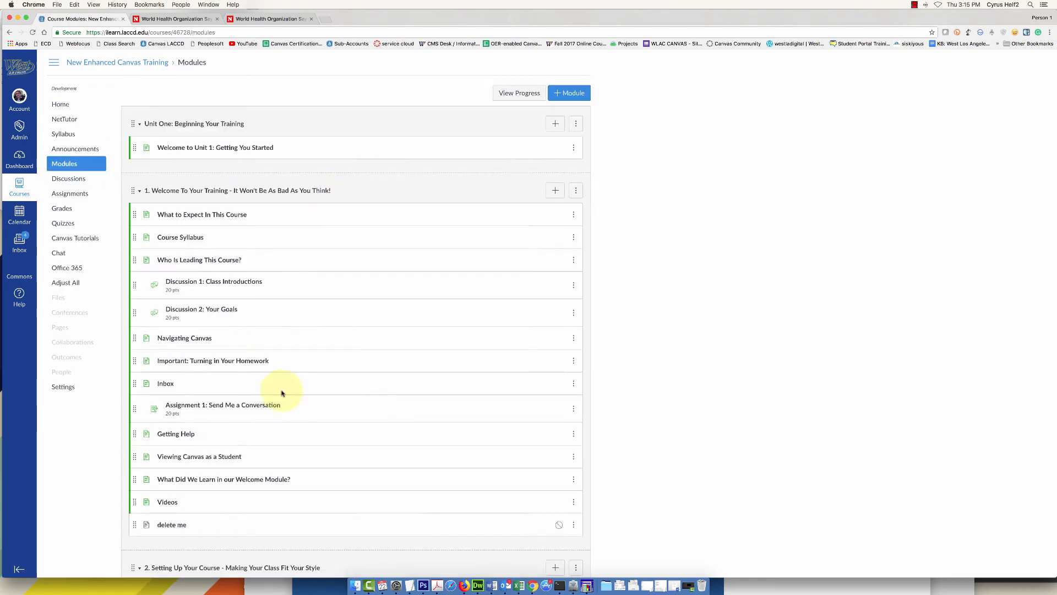
scroll(237, 440, down, 1)
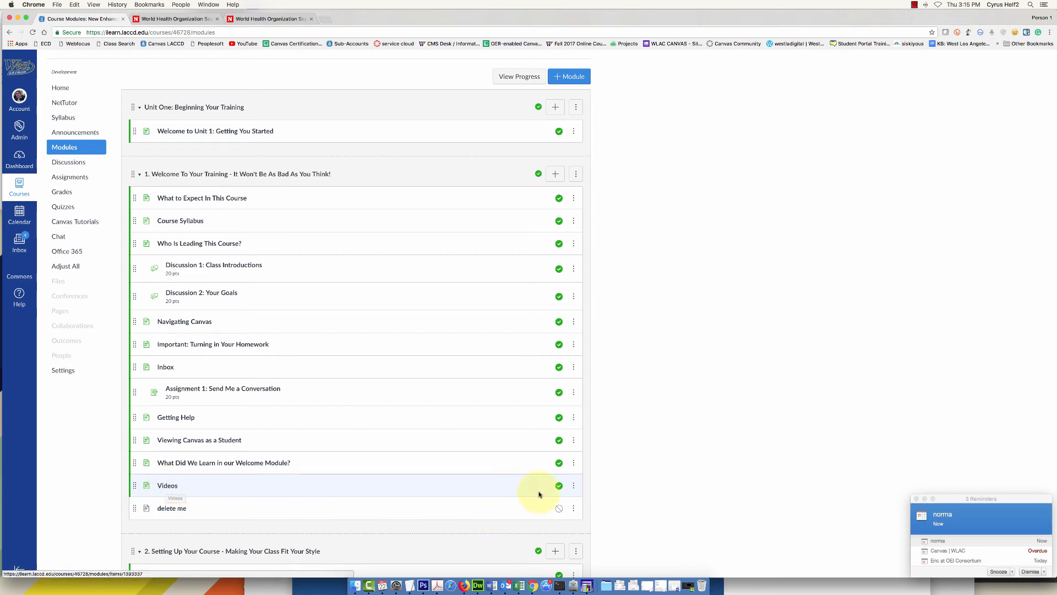
click(559, 485)
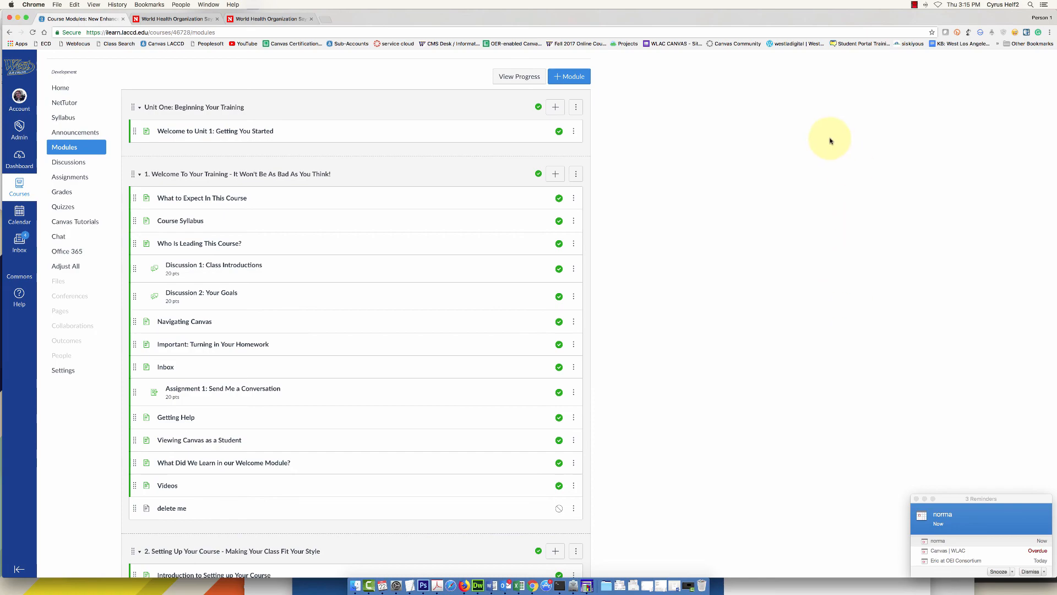
click(913, 5)
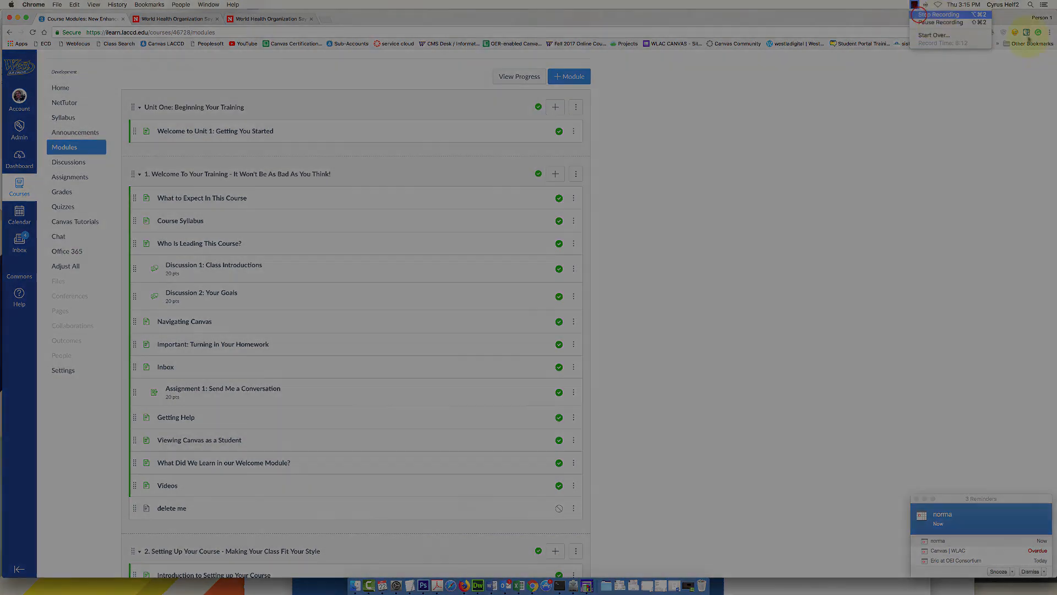